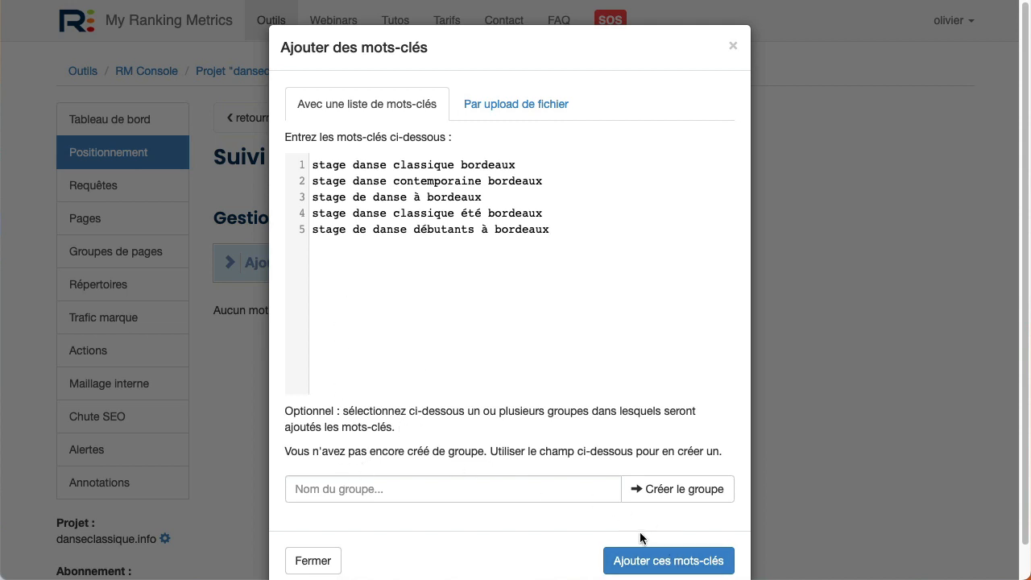
# Create a keyword group named "stage" and keep it selected for the listed keywords
pyautogui.click(337, 485)
pyautogui.write('stage')
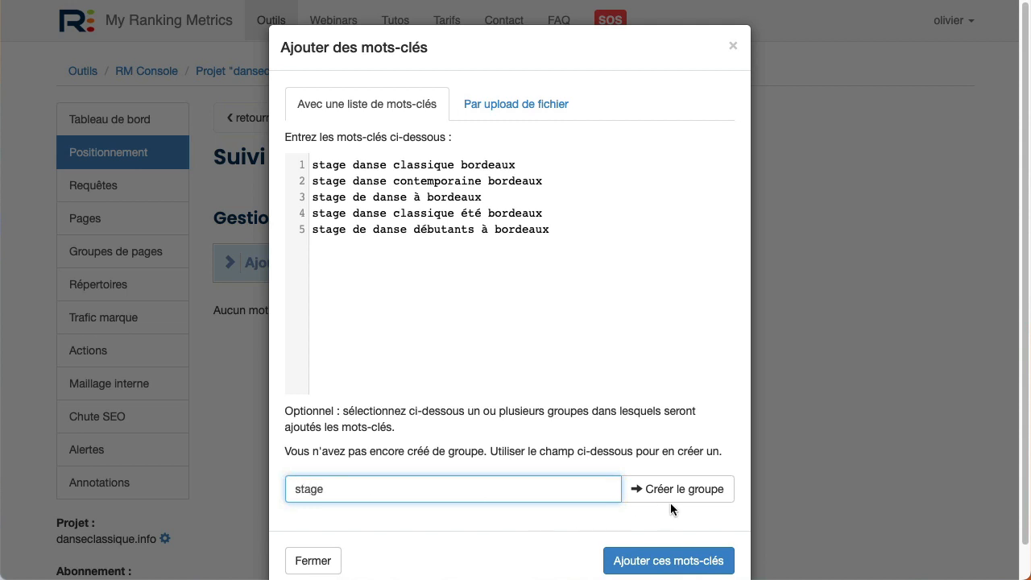
pyautogui.click(672, 494)
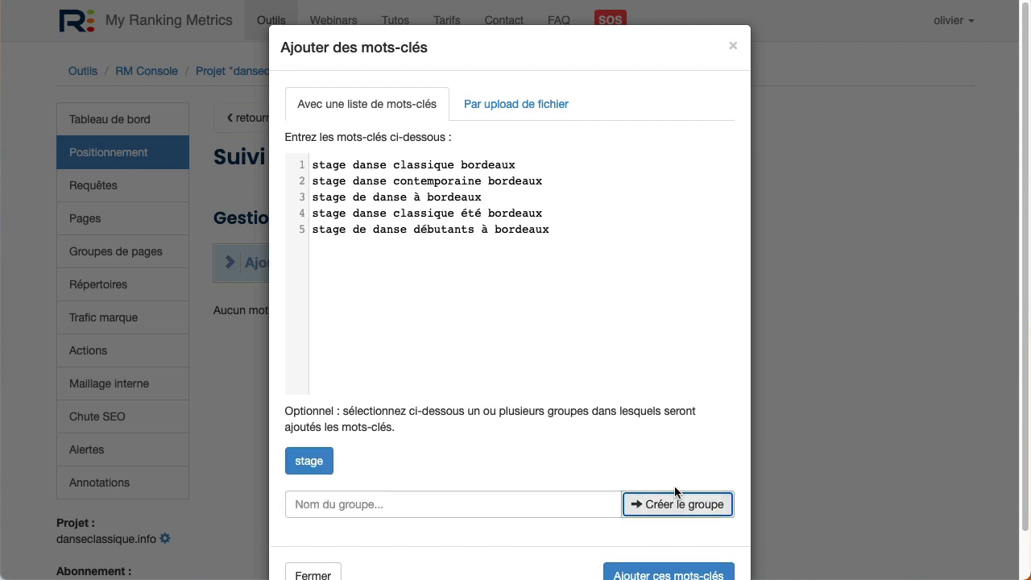
pyautogui.click(314, 460)
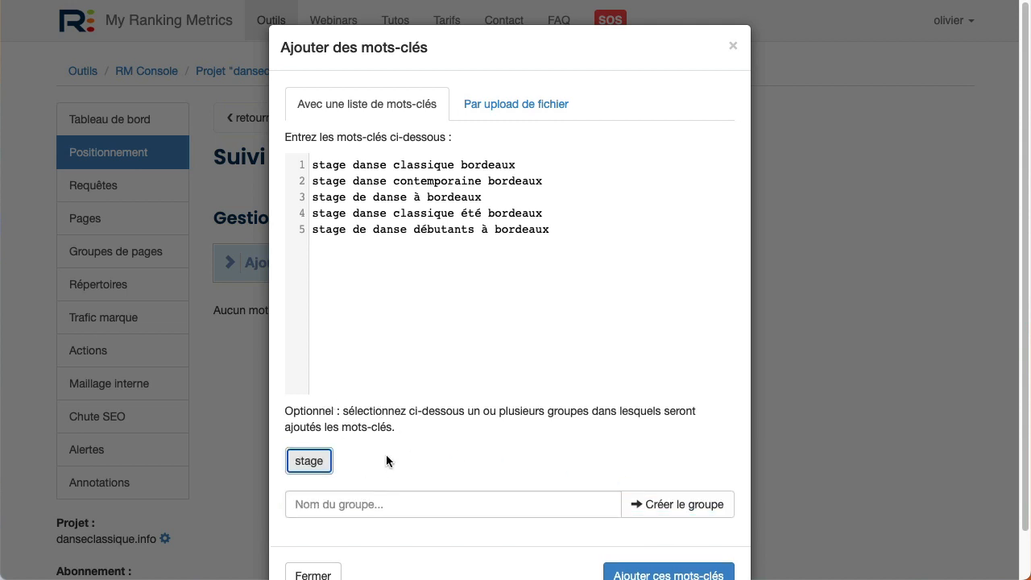
pyautogui.click(319, 464)
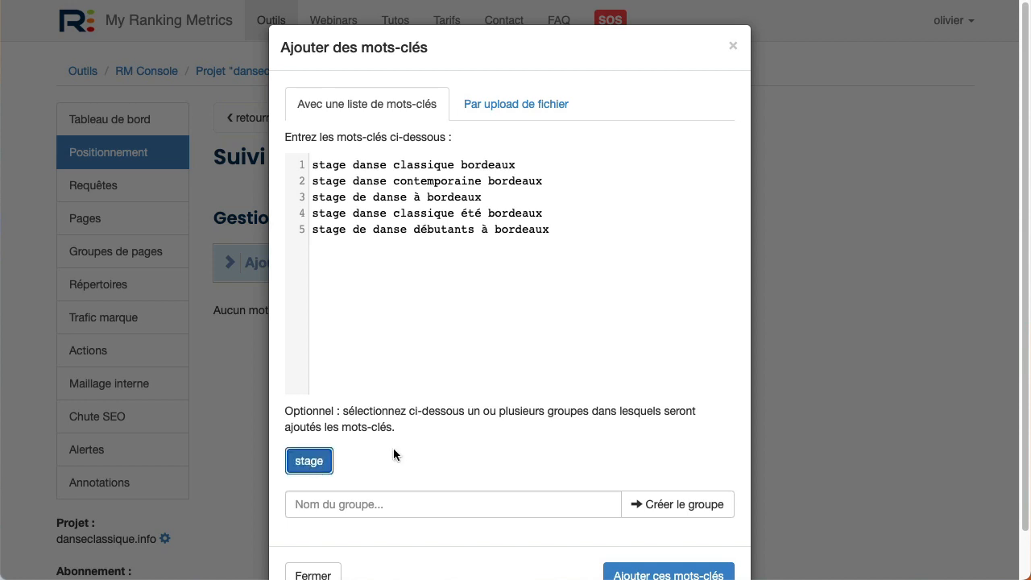
# Create a second keyword group named "bordeaux" for the same keyword list
pyautogui.click(546, 235)
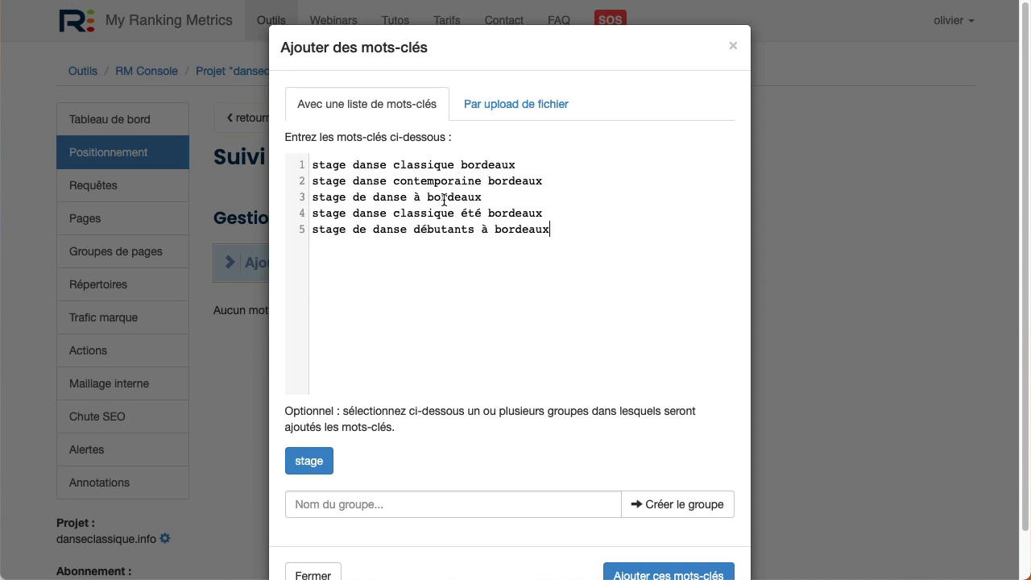
pyautogui.click(375, 503)
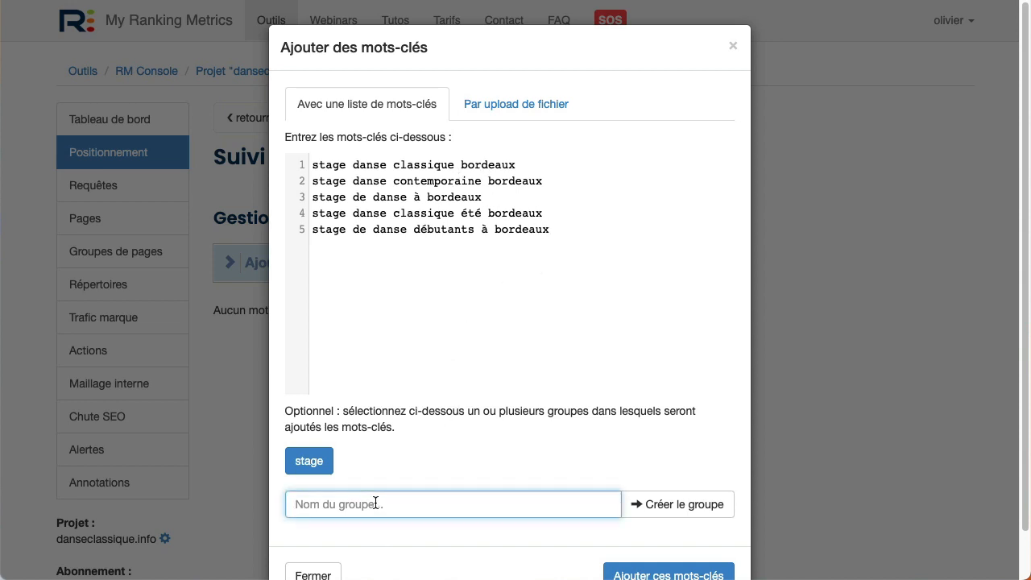
pyautogui.write('bordeaux')
pyautogui.click(709, 505)
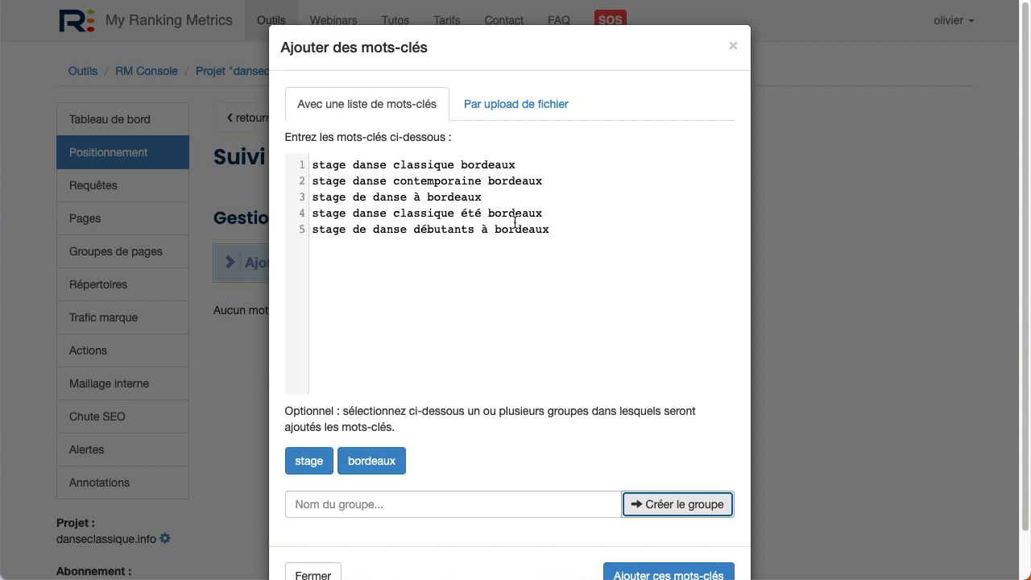
# Add the five listed dance-course keywords to tracking, assigned to the stage and bordeaux groups
pyautogui.click(554, 232)
pyautogui.moveTo(528, 230); pyautogui.dragTo(288, 167)
pyautogui.click(383, 192)
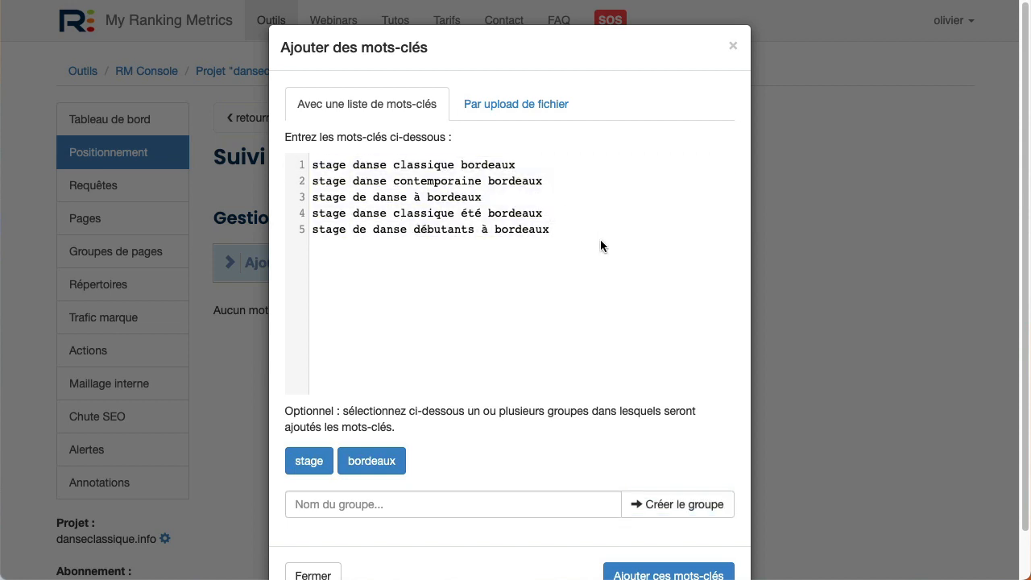
pyautogui.scroll(-1, 636, 499)
pyautogui.click(669, 574)
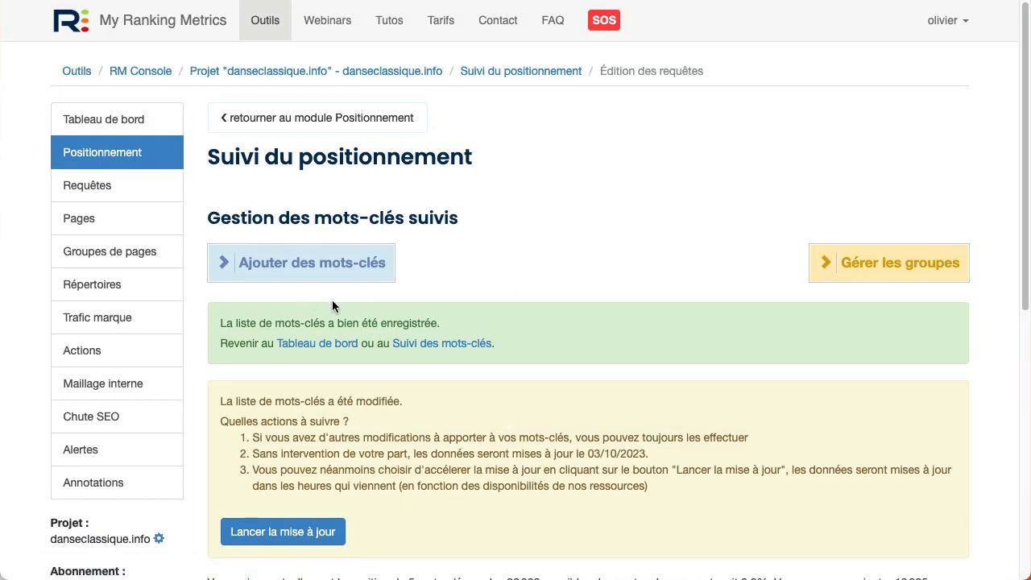
# Review the groups assigned to the saved keywords and the date scheduled for the data update
pyautogui.scroll(-5, 540, 332)
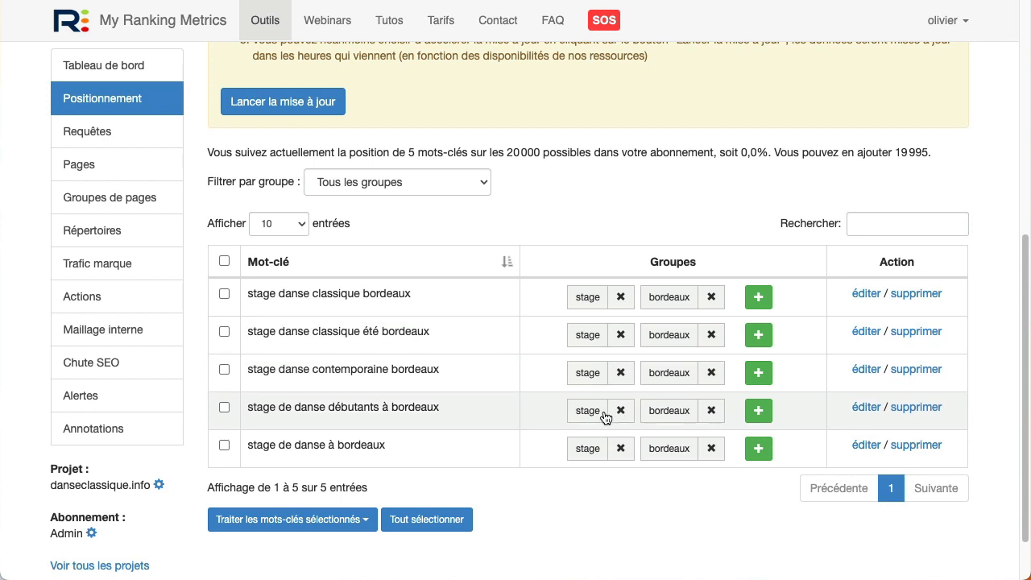
pyautogui.scroll(2, 582, 402)
pyautogui.scroll(3, 579, 402)
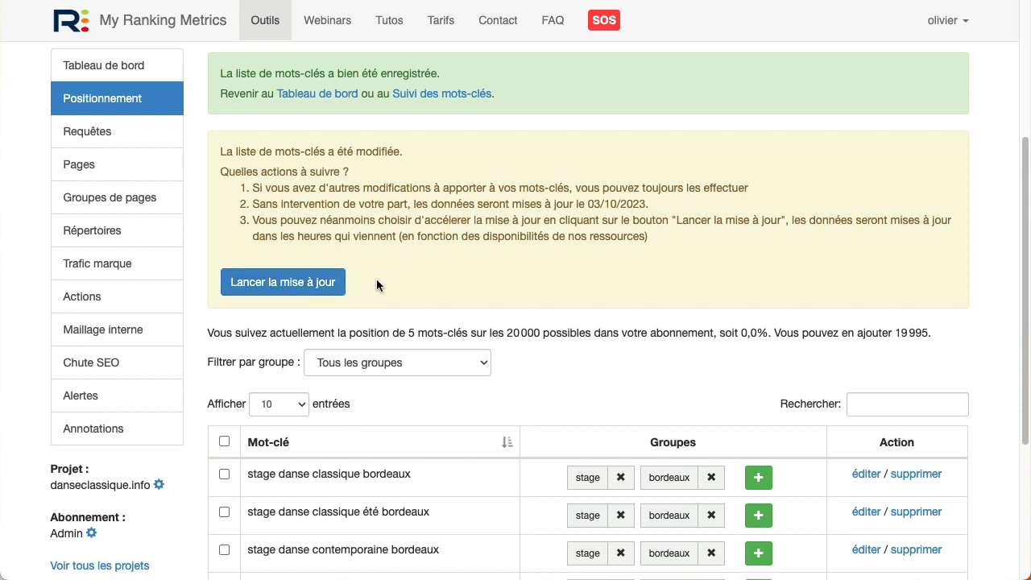
pyautogui.moveTo(578, 202); pyautogui.dragTo(657, 202)
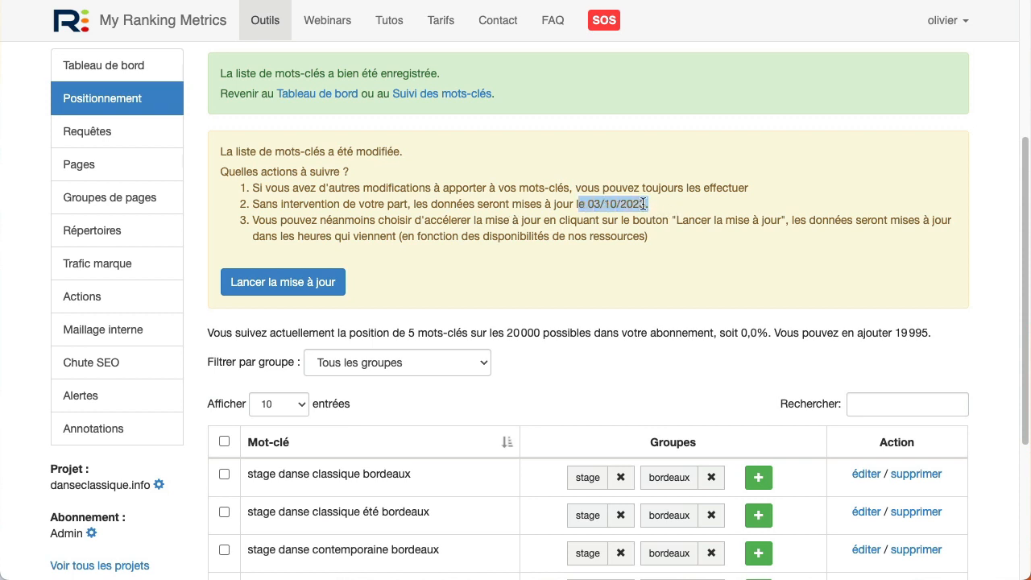
pyautogui.click(665, 198)
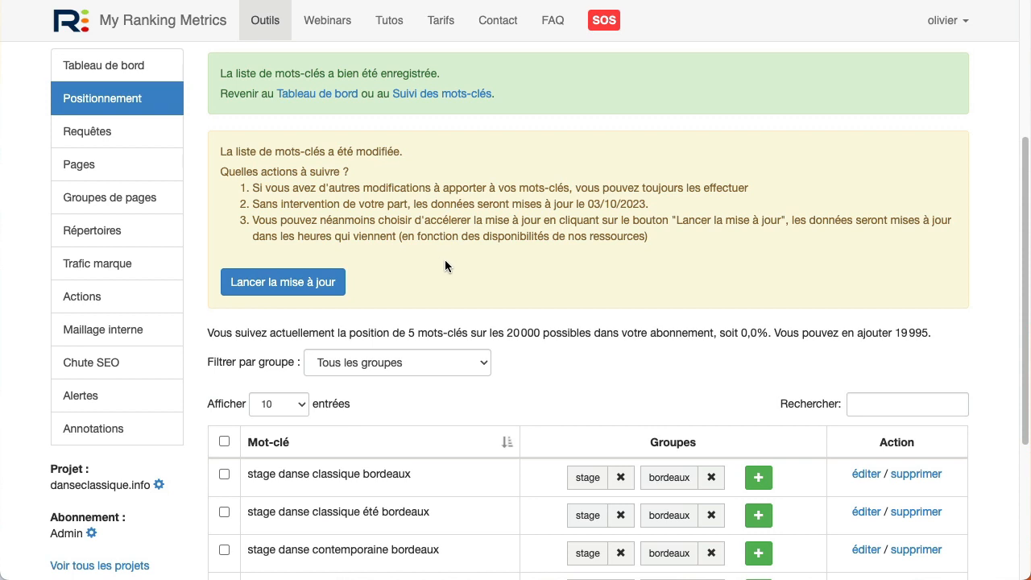
# Open the file-upload option for adding keywords and examine the example formats for keywords and groups
pyautogui.scroll(5, 517, 242)
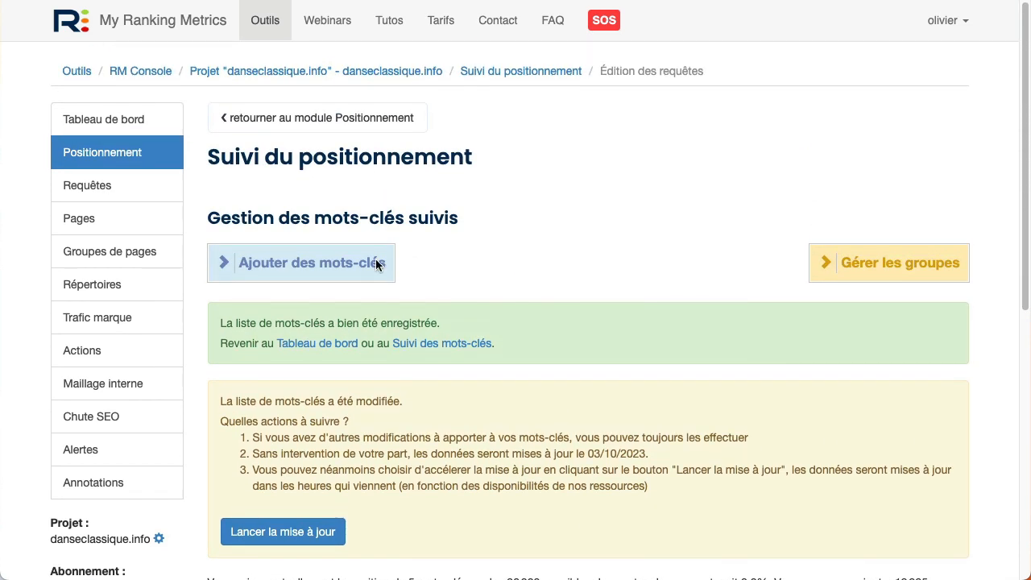
pyautogui.click(301, 265)
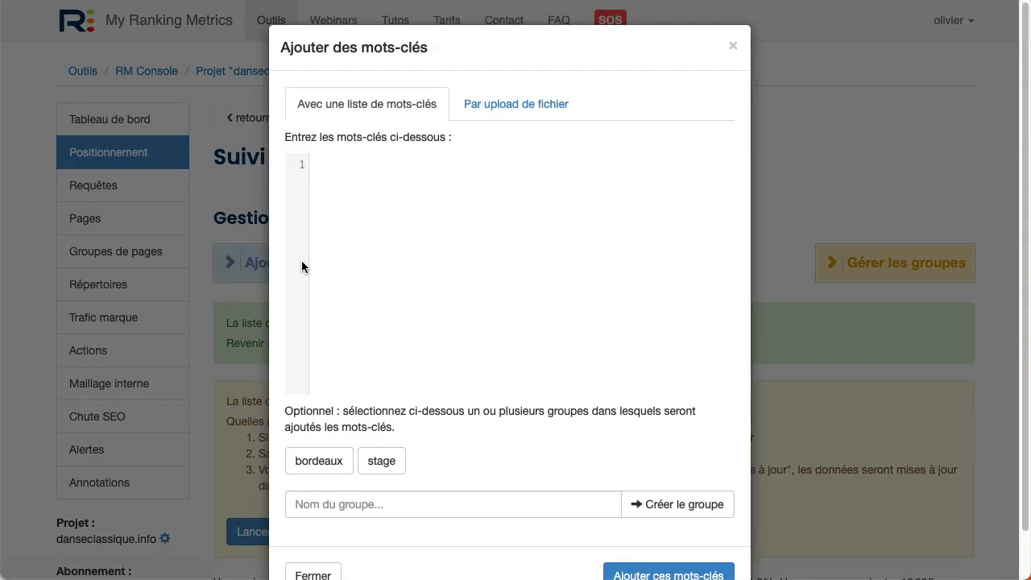
pyautogui.click(501, 112)
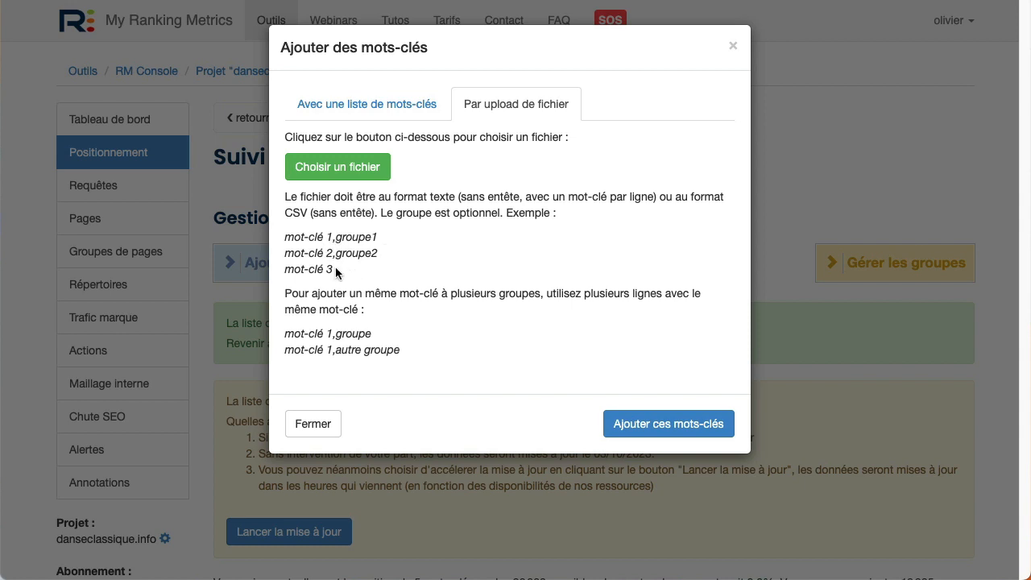
pyautogui.moveTo(335, 271); pyautogui.dragTo(283, 240)
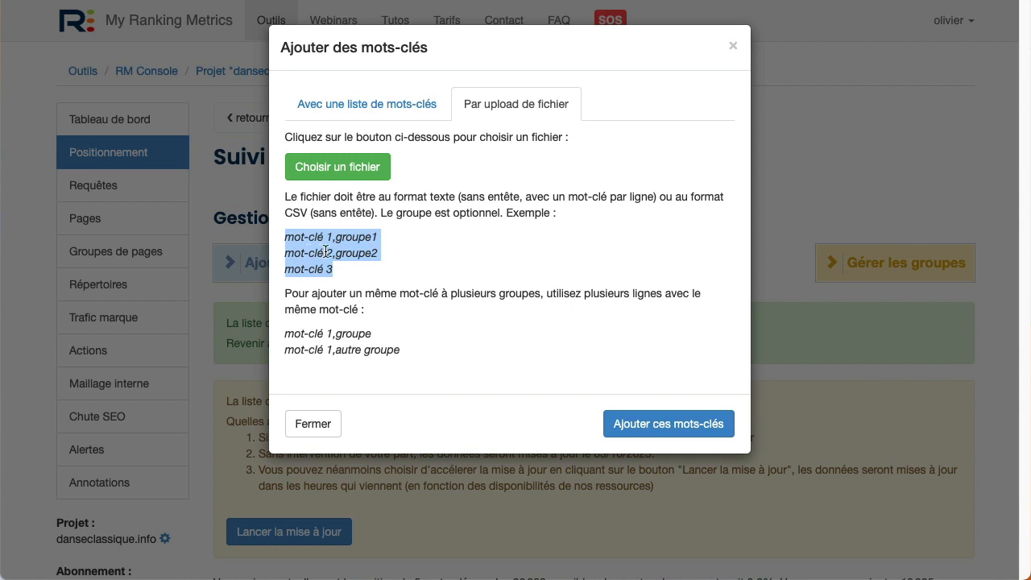
pyautogui.click(377, 251)
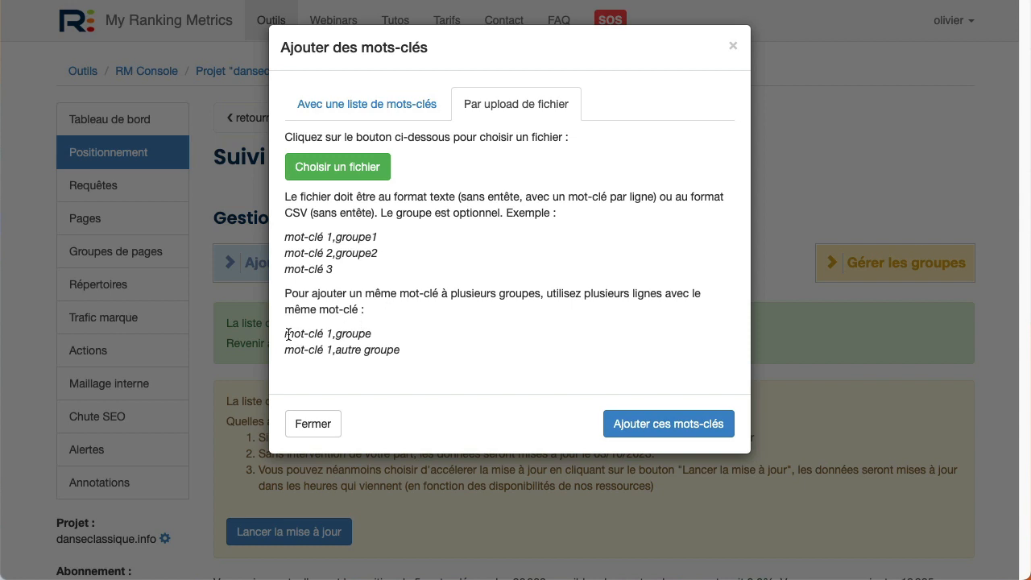
pyautogui.moveTo(286, 333); pyautogui.dragTo(332, 350)
pyautogui.click(347, 333)
pyautogui.click(378, 348)
# Upload the file mots-cles-par-villes.csv and add its keywords to tracking
pyautogui.click(351, 177)
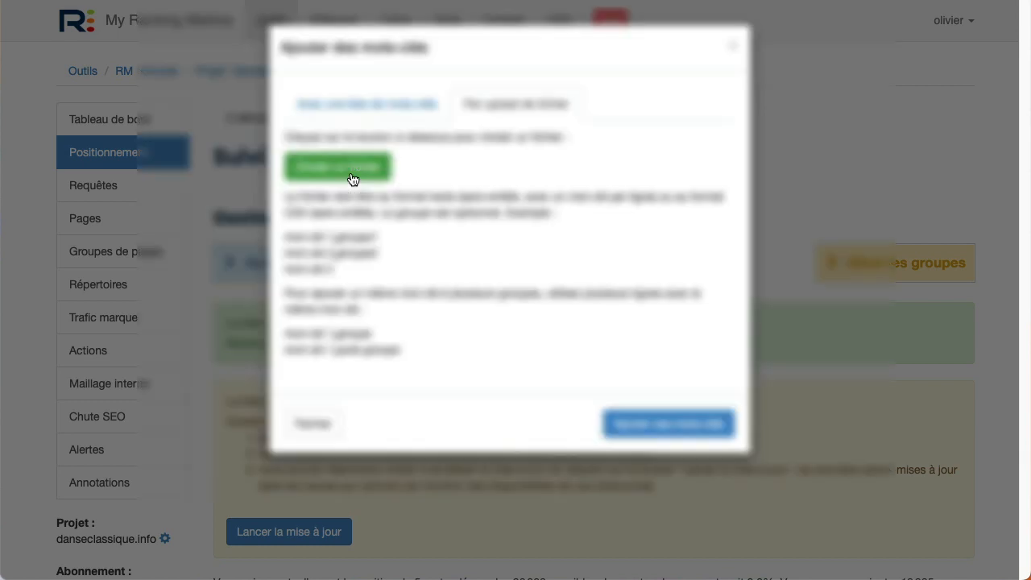
pyautogui.doubleClick(325, 80)
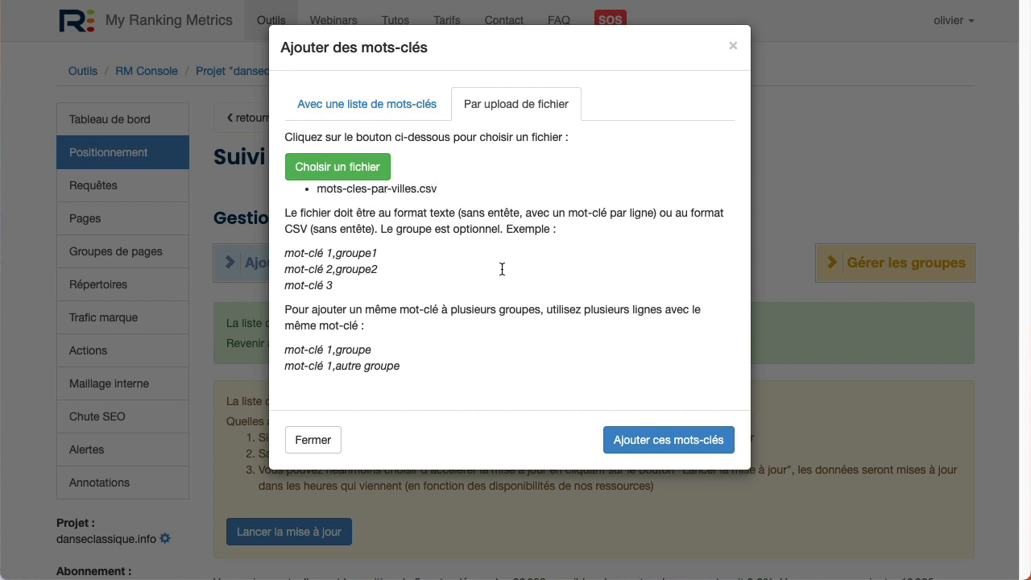
pyautogui.click(646, 439)
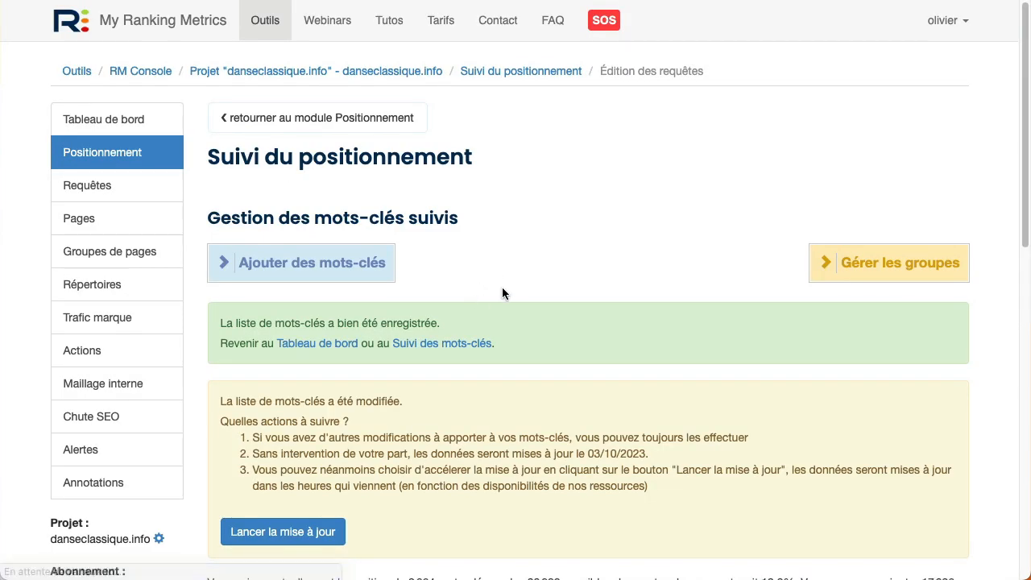
# Examine the imported keyword list, its city groups and the tracked keyword count against the subscription quota
pyautogui.scroll(-5, 526, 262)
pyautogui.moveTo(397, 268); pyautogui.dragTo(441, 268)
pyautogui.scroll(-4, 435, 306)
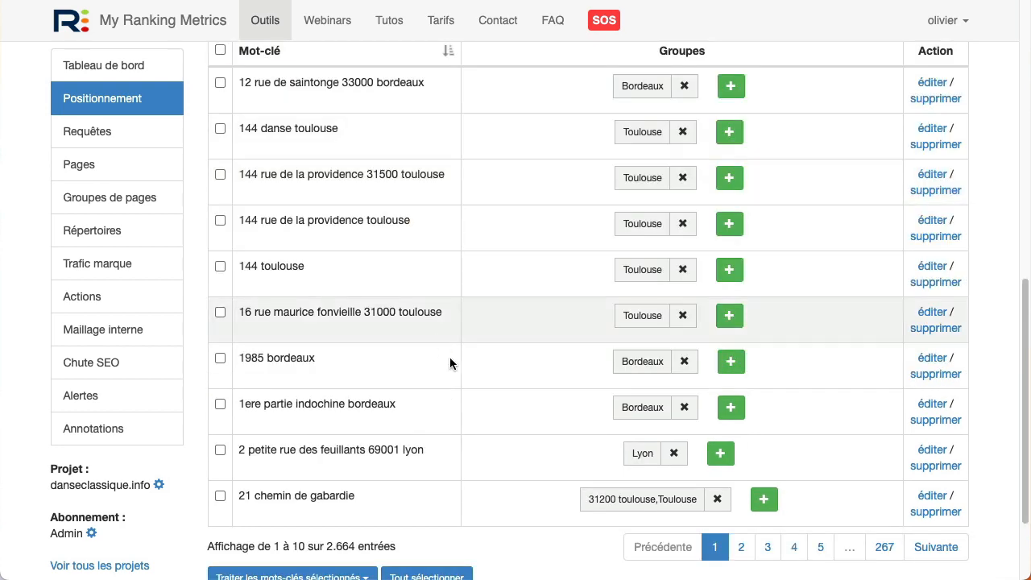
pyautogui.scroll(5, 494, 344)
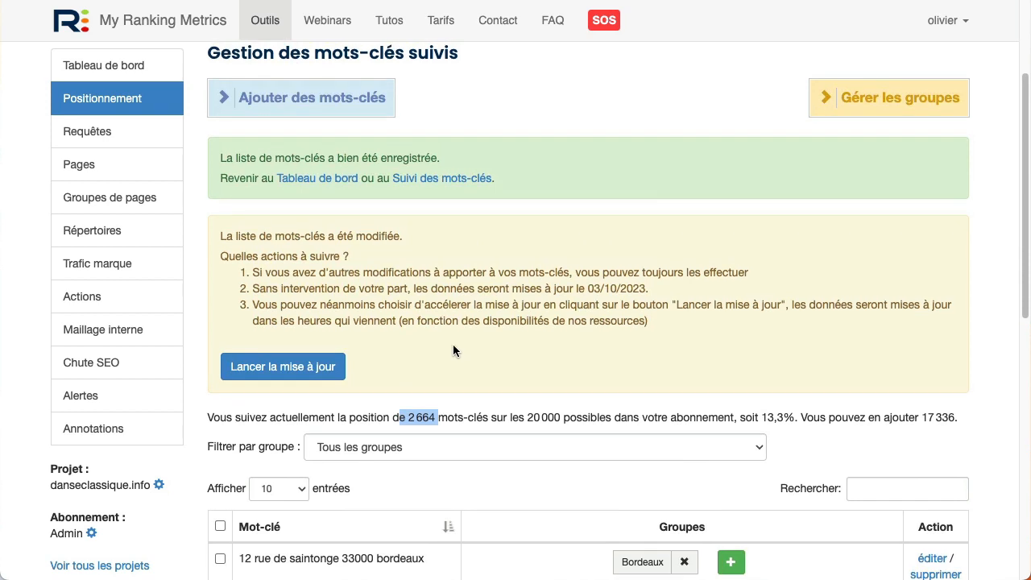
pyautogui.click(441, 305)
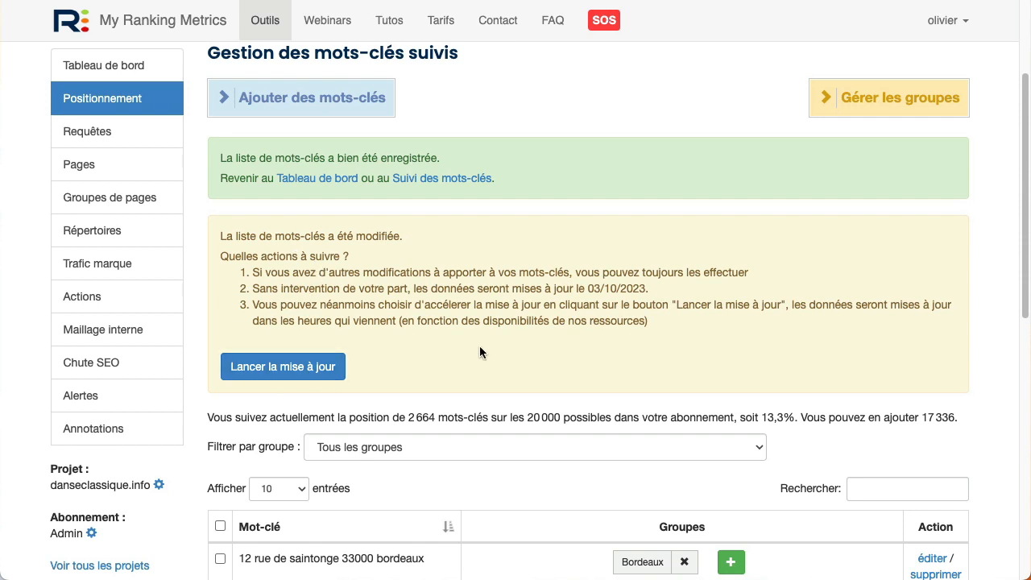
pyautogui.scroll(-3, 480, 352)
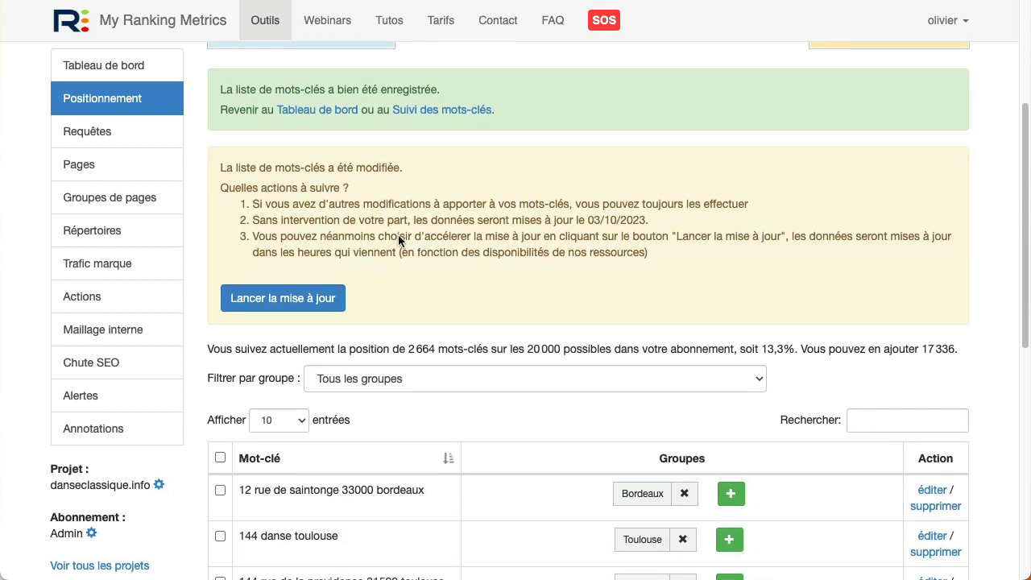
pyautogui.scroll(-2, 398, 235)
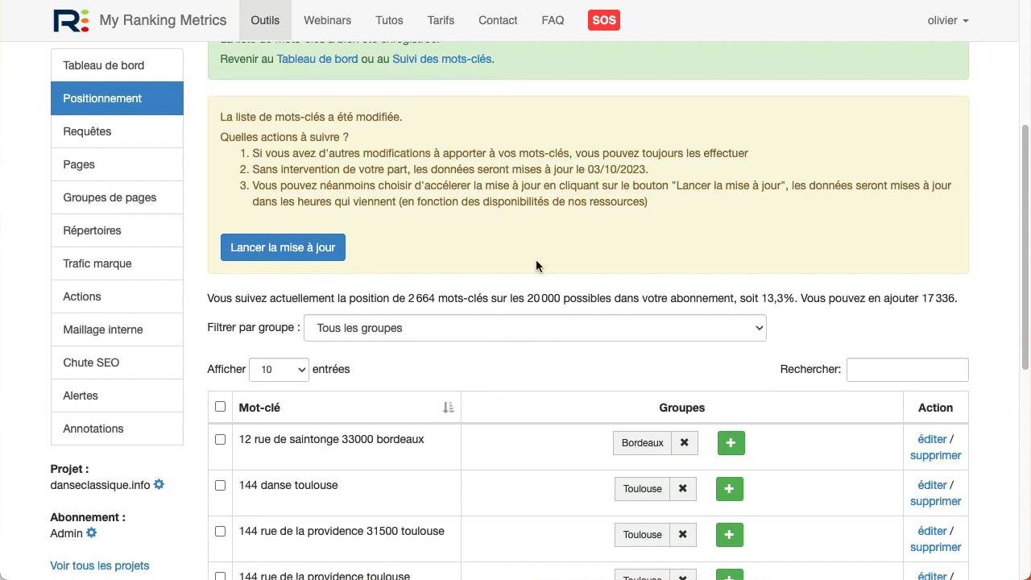
pyautogui.scroll(-4, 409, 361)
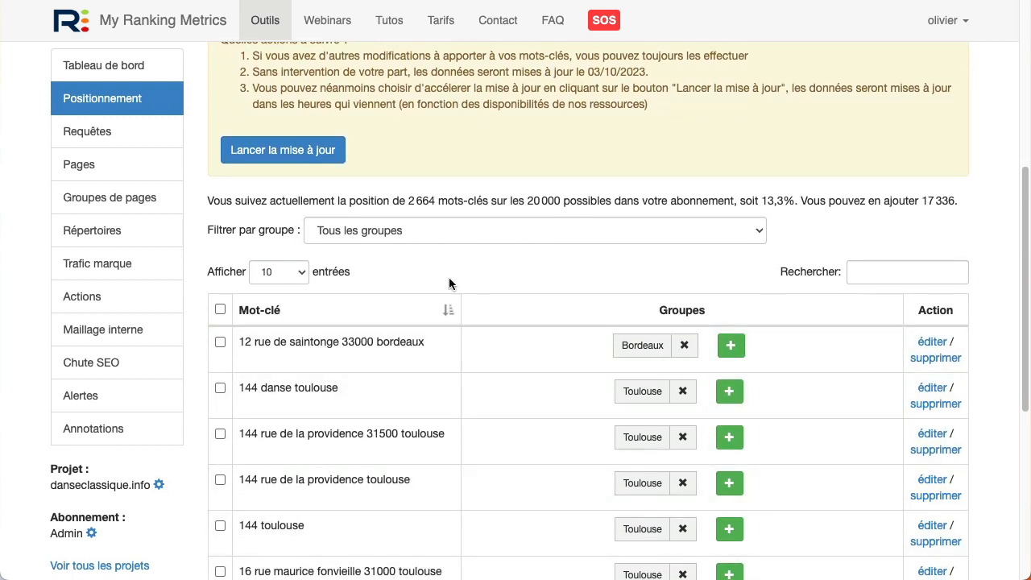
pyautogui.scroll(10, 449, 279)
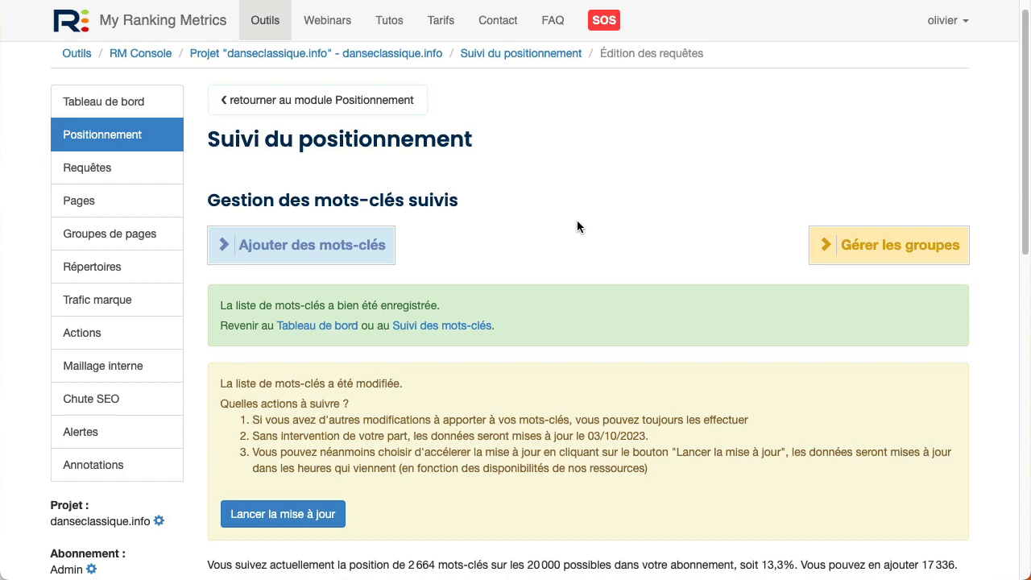
pyautogui.scroll(-12, 577, 227)
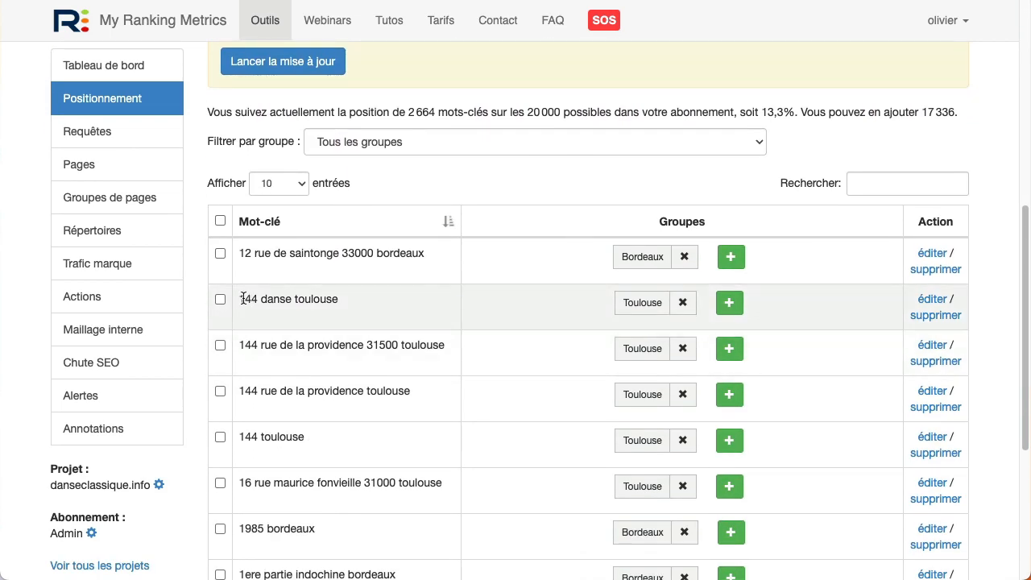
# Edit the keyword "144 danse toulouse" to read "144 danse à toulouse" and save it
pyautogui.moveTo(243, 298); pyautogui.dragTo(360, 300)
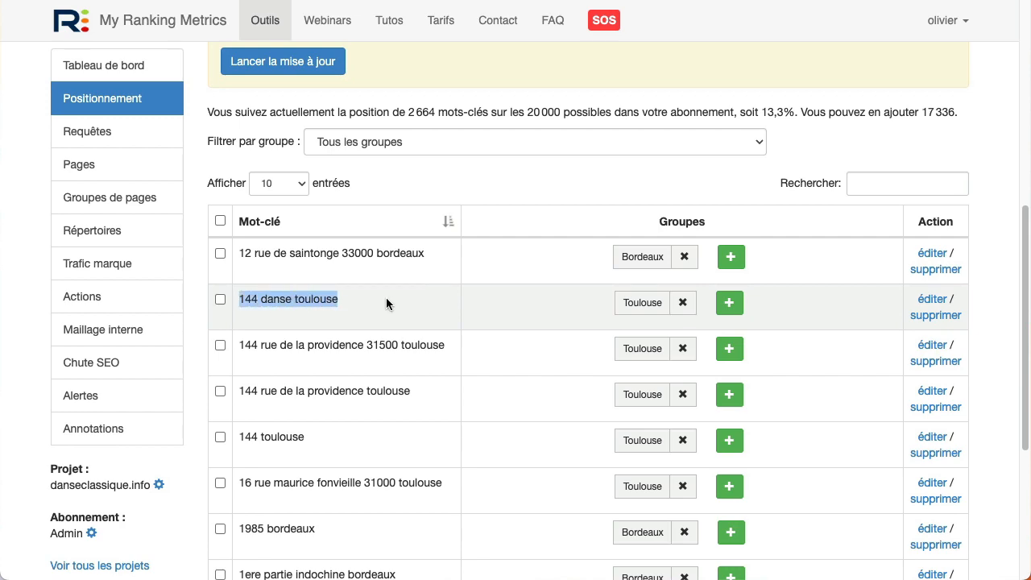
pyautogui.click(926, 301)
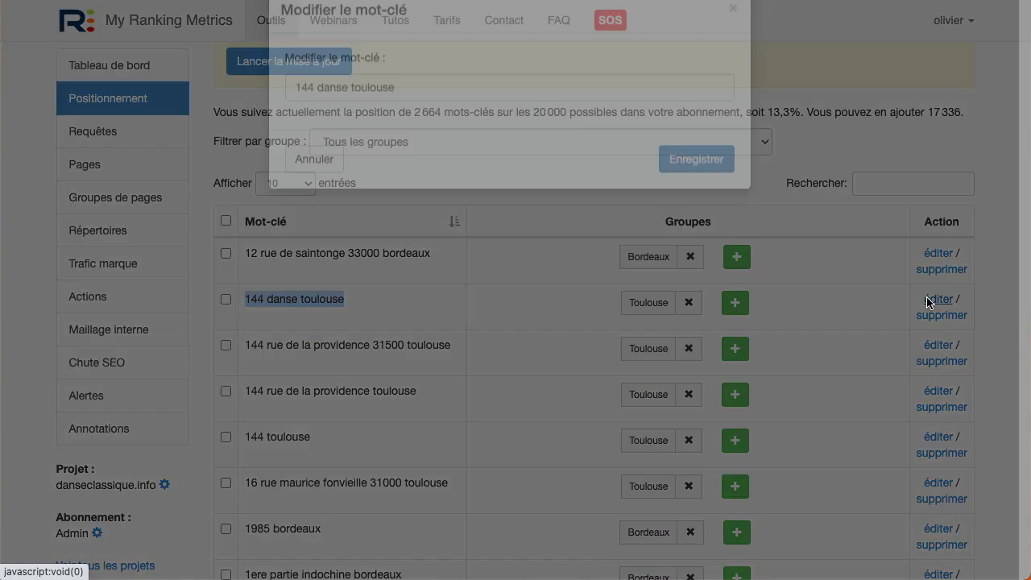
pyautogui.click(408, 124)
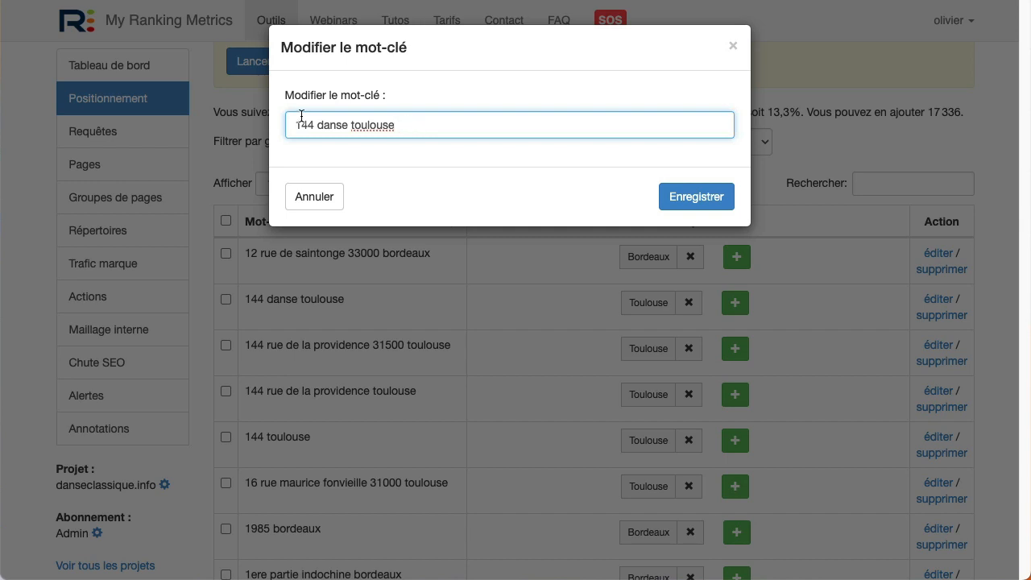
pyautogui.click(348, 123)
pyautogui.write('à')
pyautogui.click(683, 196)
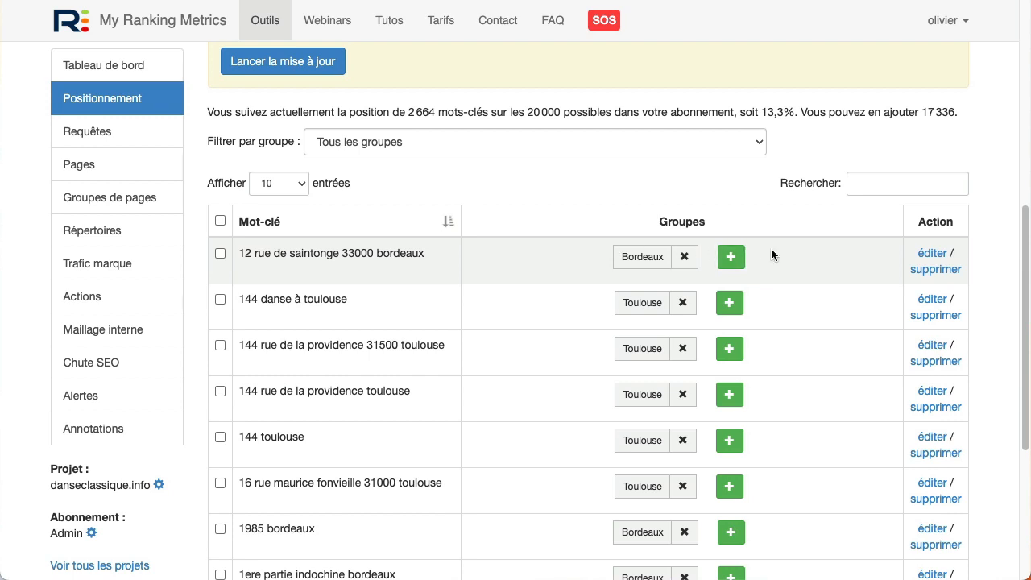
# Delete the first keyword in the list, the street address in Bordeaux
pyautogui.click(937, 271)
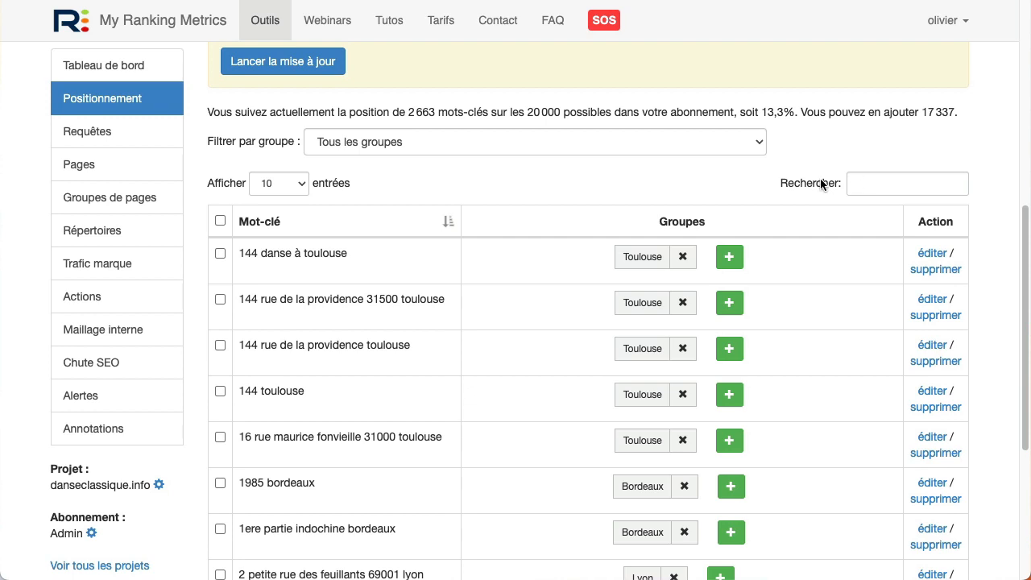
# Find the keywords matching "bordeaux" and delete them all except "academy bordeaux" and the "academie de danse" entry two rows above it
pyautogui.click(869, 182)
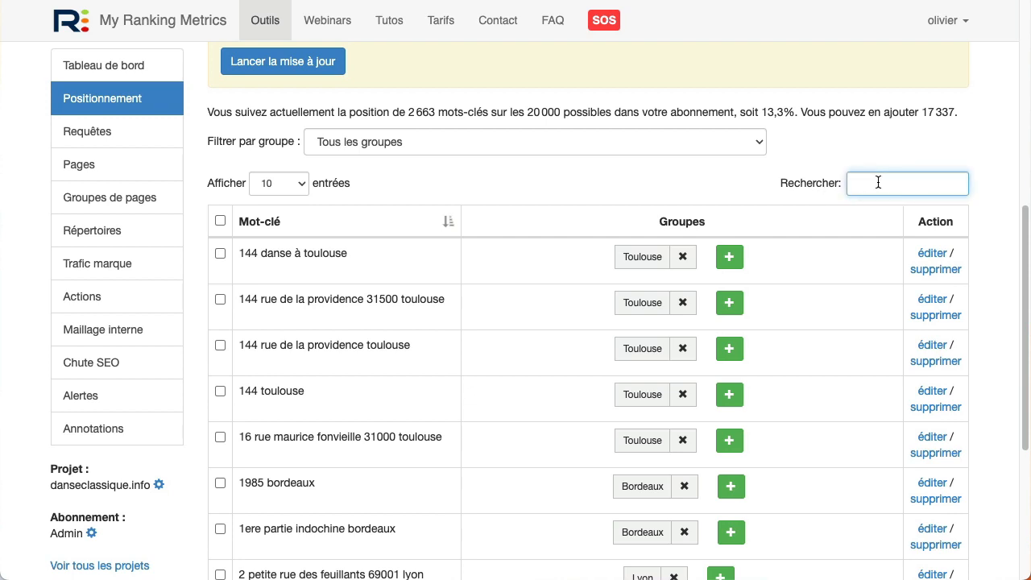
pyautogui.write('bordeaux')
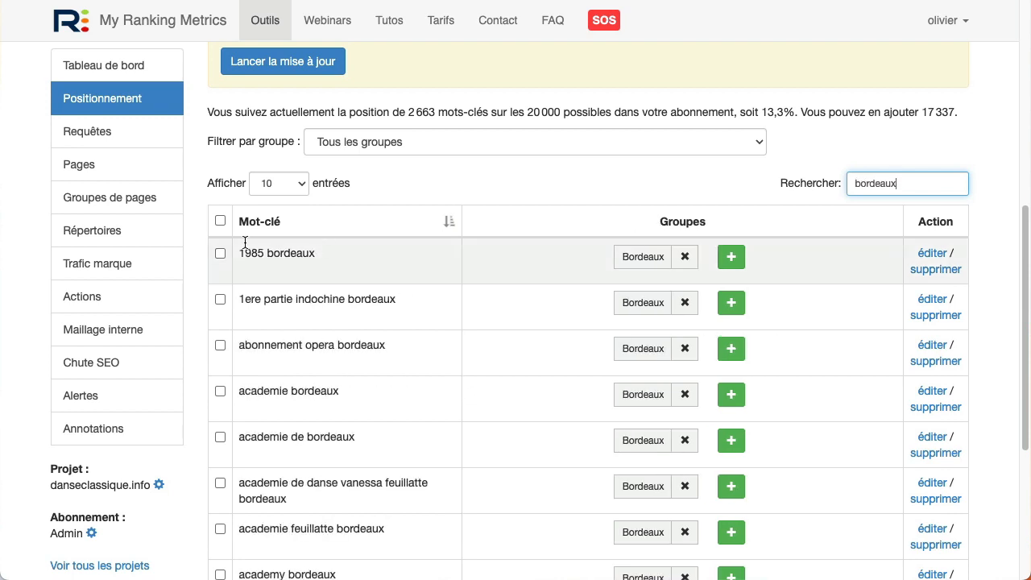
pyautogui.click(220, 222)
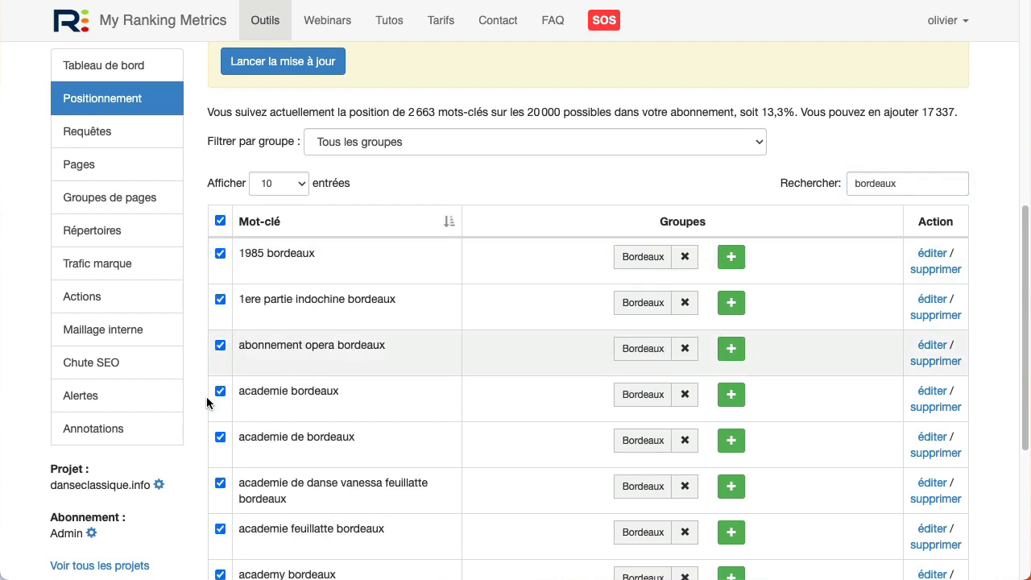
pyautogui.click(220, 222)
pyautogui.scroll(-4, 383, 301)
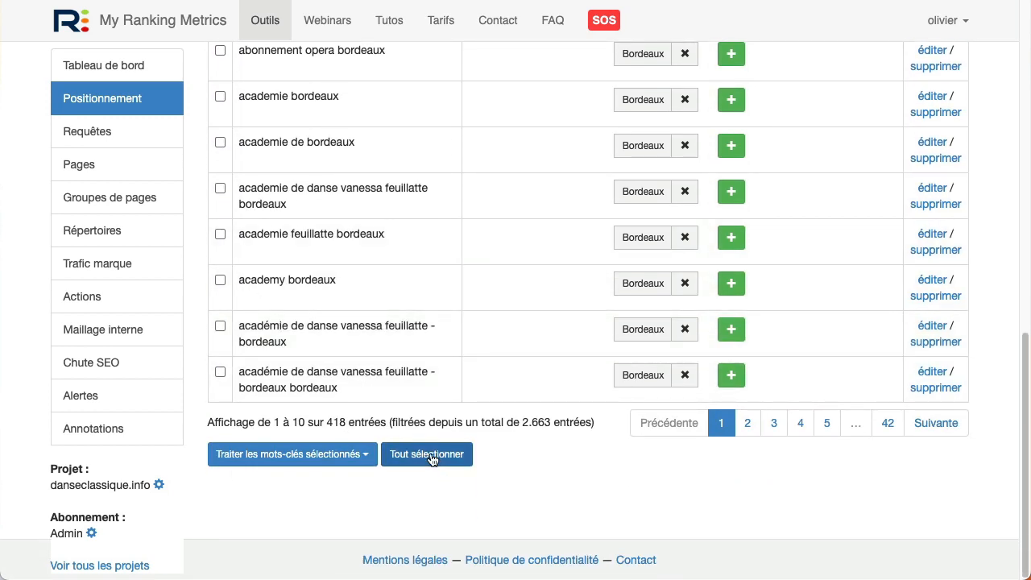
pyautogui.click(433, 458)
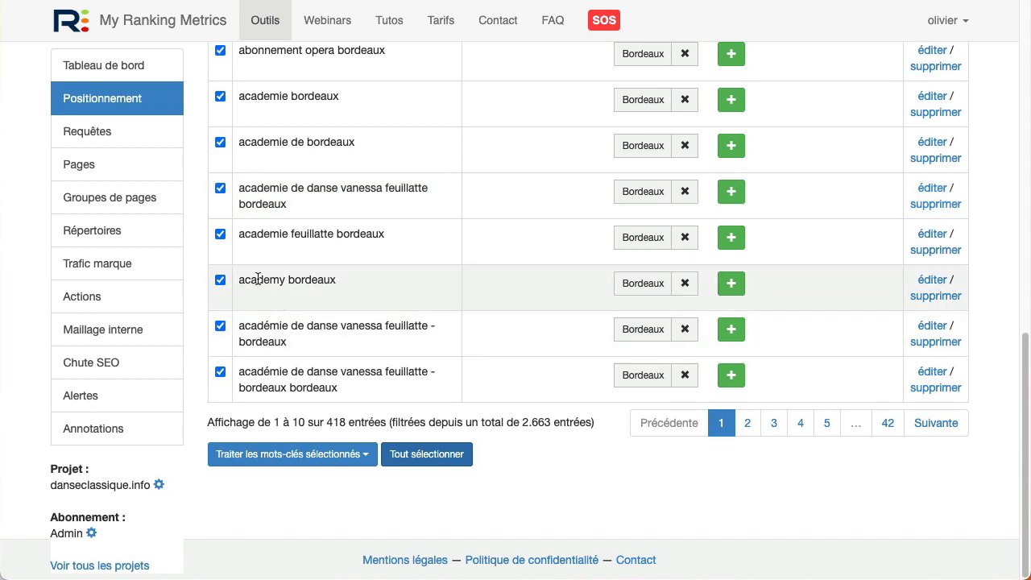
pyautogui.click(220, 280)
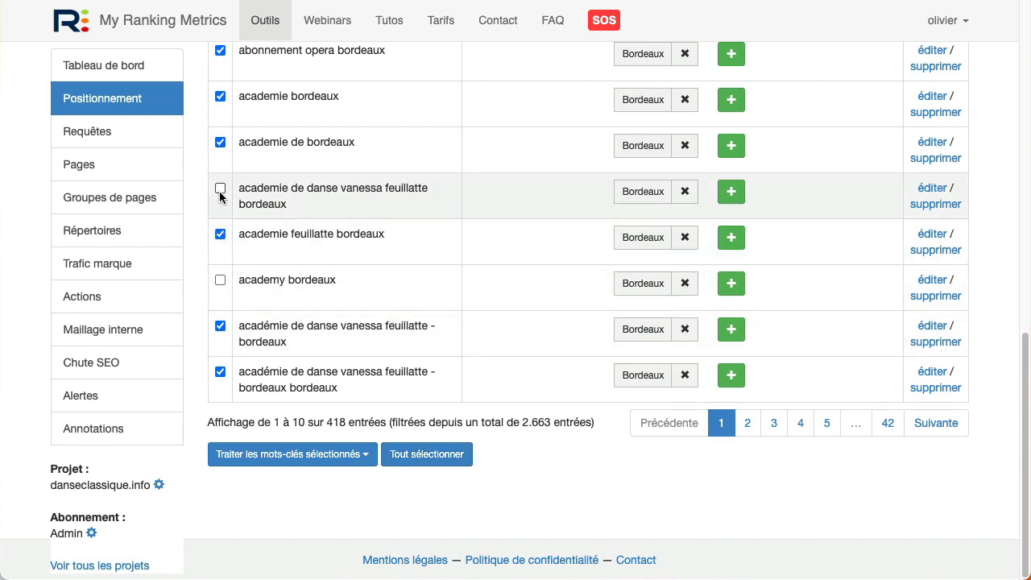
pyautogui.click(282, 456)
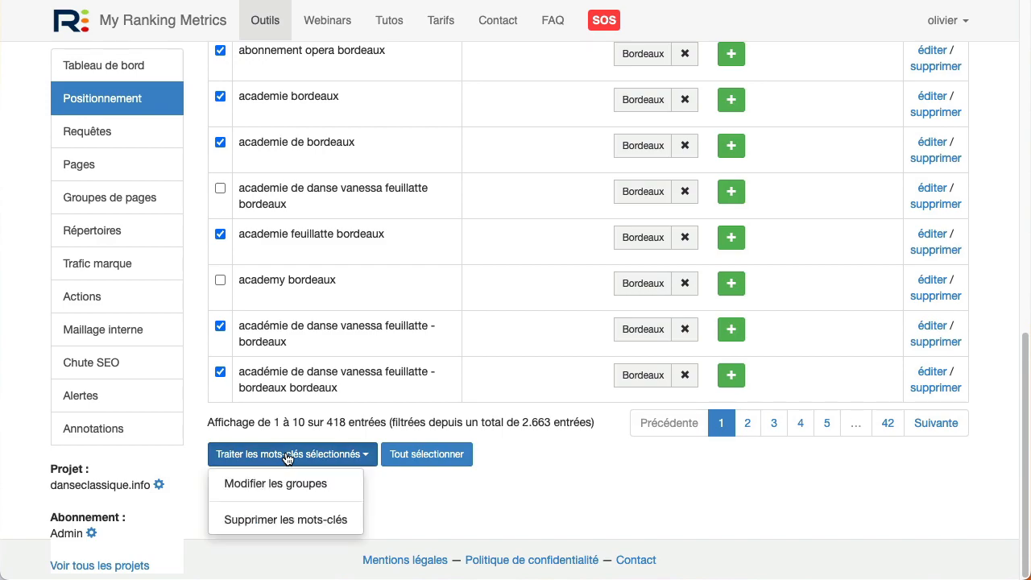
pyautogui.click(287, 521)
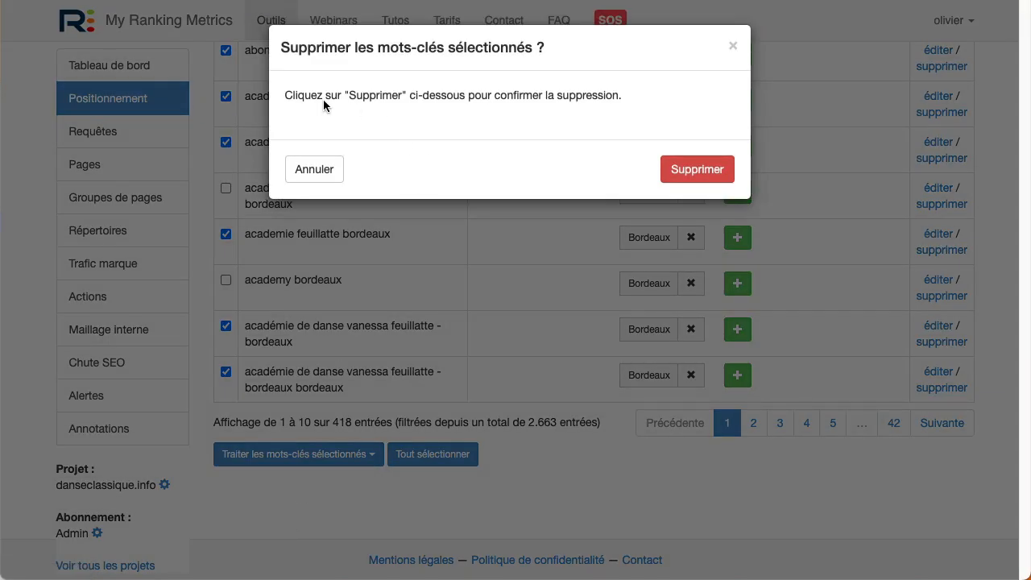
pyautogui.click(698, 171)
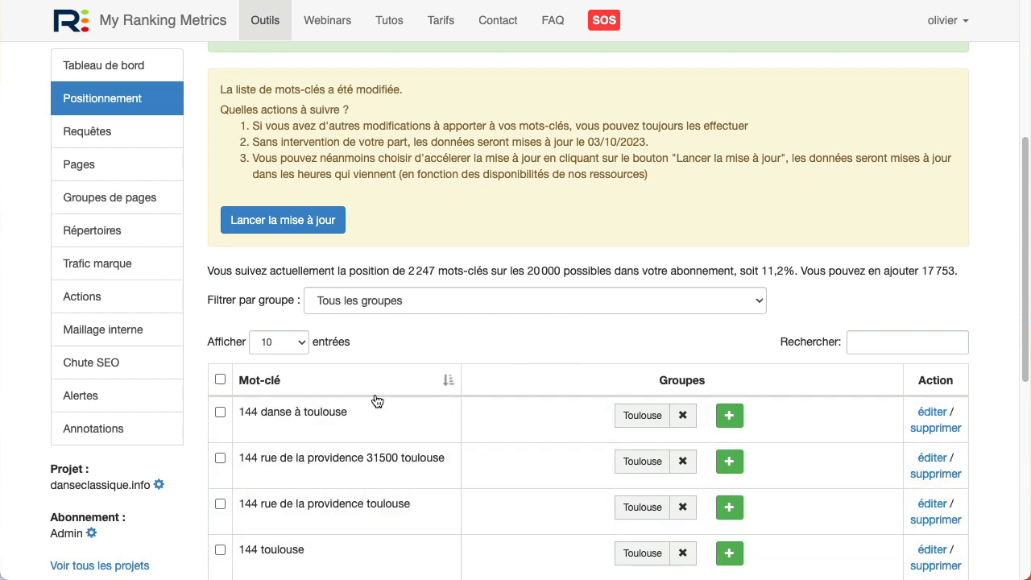
# Examine the group manager's rename option for Bordeaux and delete option for Lyon, cancelling both and closing the manager
pyautogui.scroll(3, 573, 198)
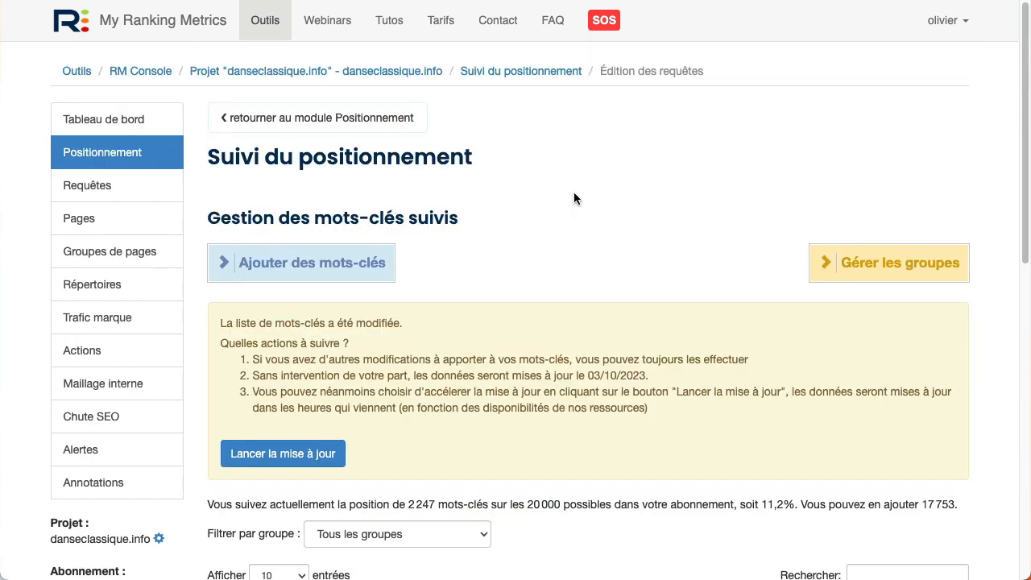
pyautogui.click(894, 269)
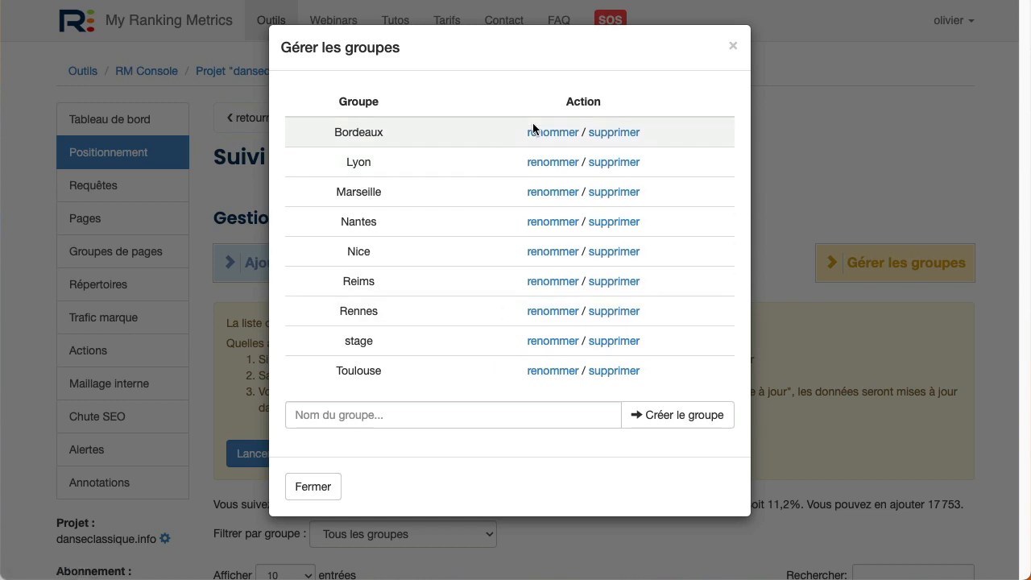
pyautogui.click(556, 132)
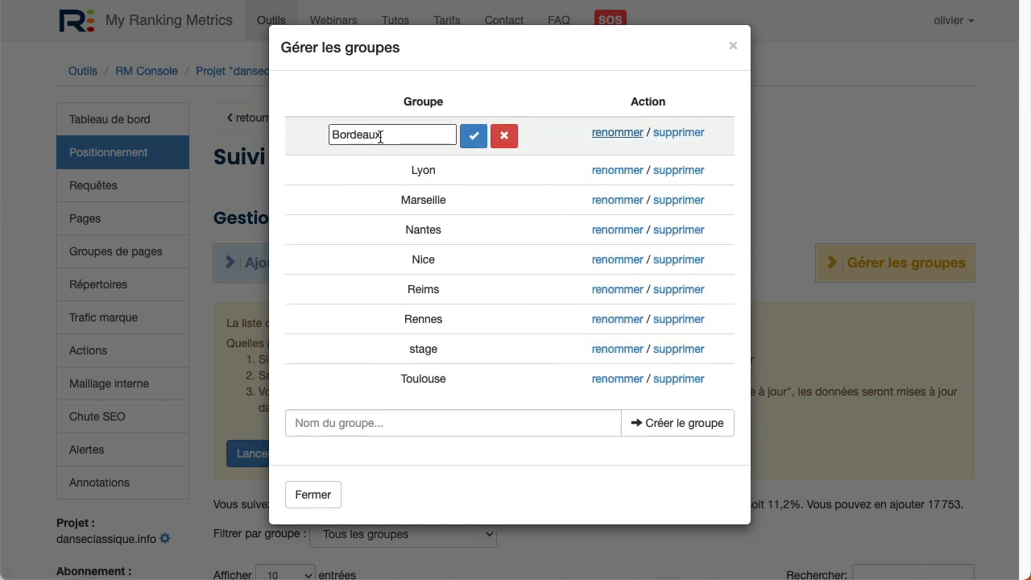
pyautogui.click(504, 141)
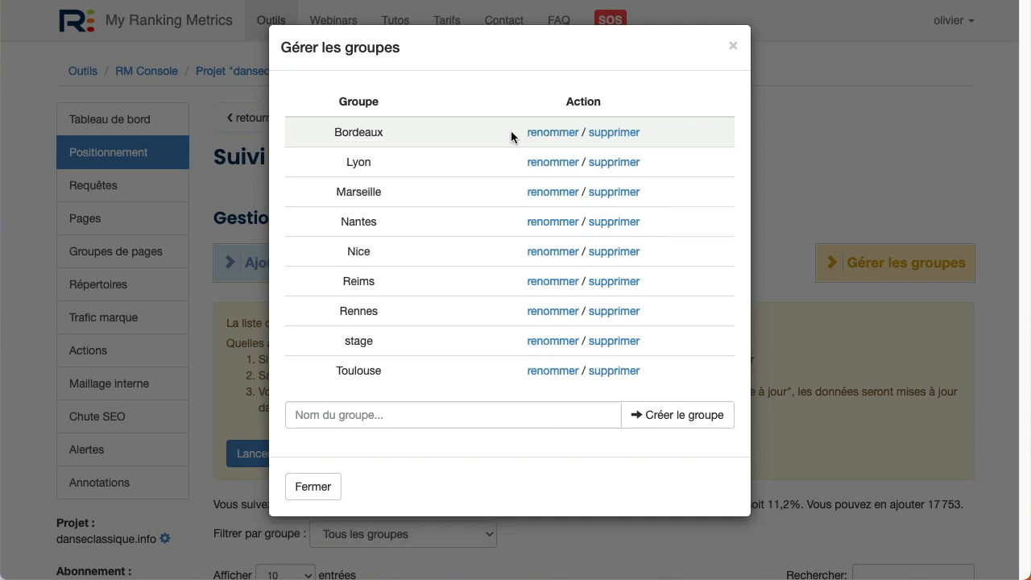
pyautogui.click(626, 162)
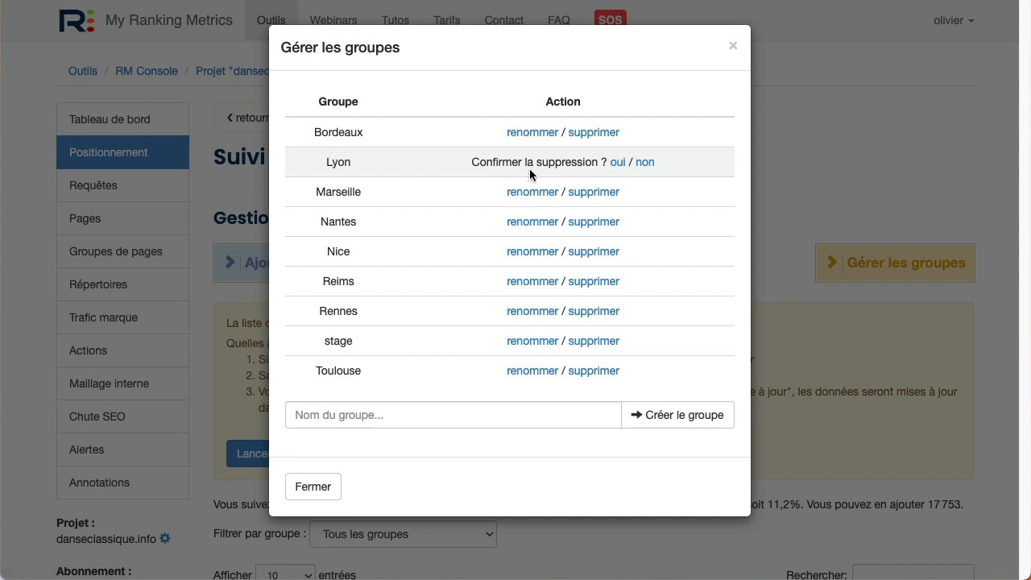
pyautogui.click(645, 163)
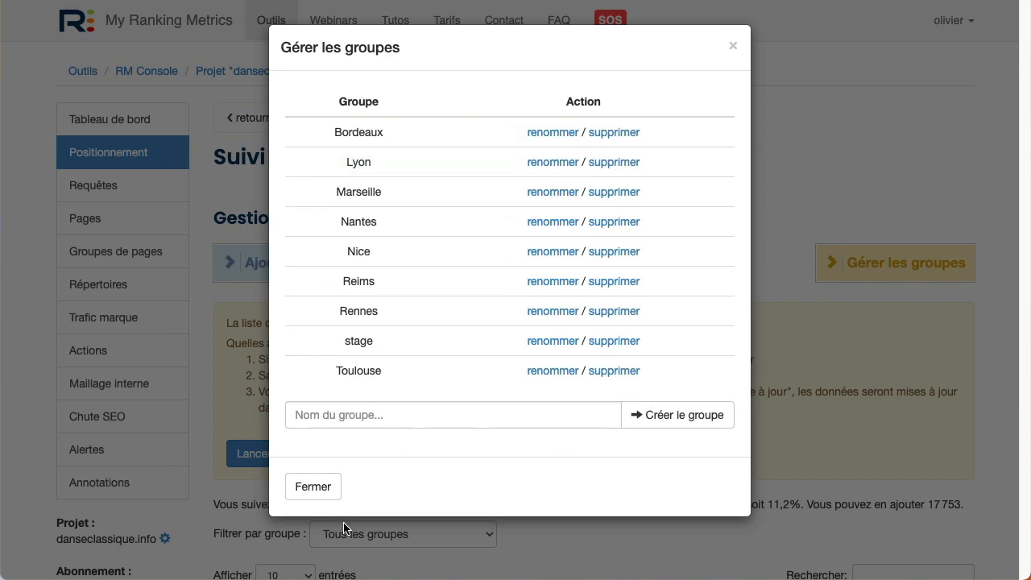
pyautogui.click(294, 486)
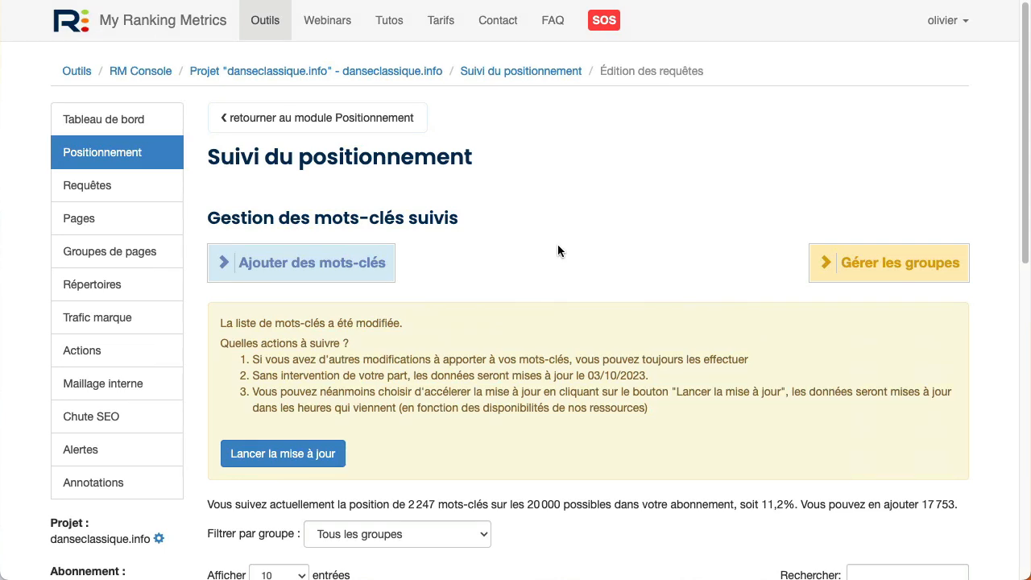
# Filter the tracked keyword list by the search term "académie"
pyautogui.scroll(-5, 562, 246)
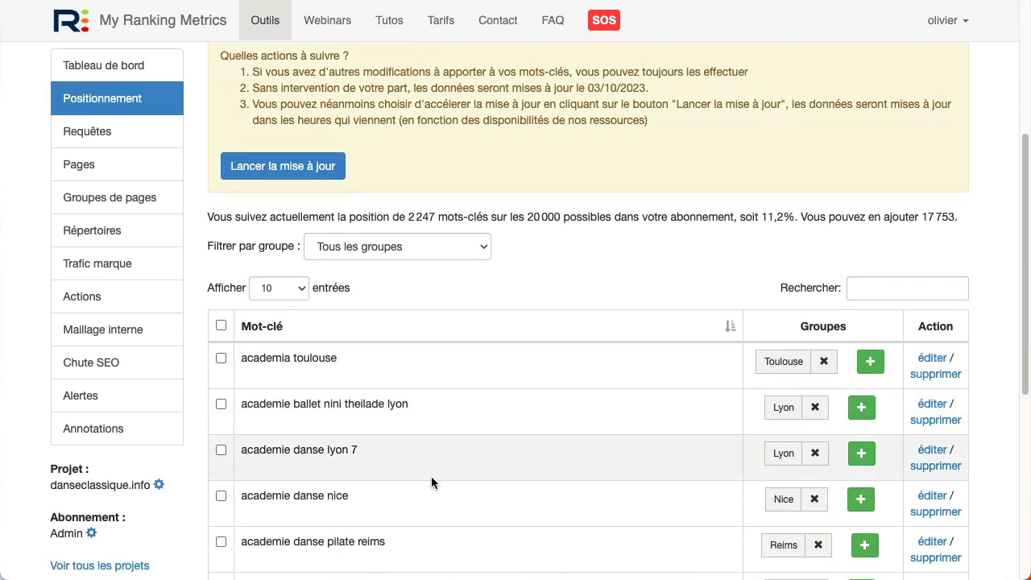
pyautogui.scroll(-2, 569, 322)
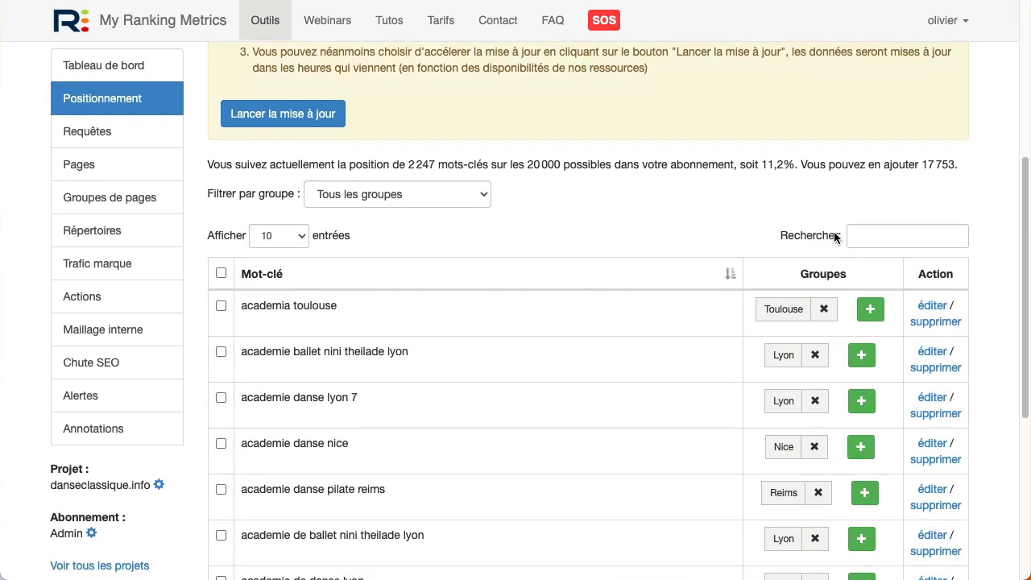
pyautogui.click(892, 234)
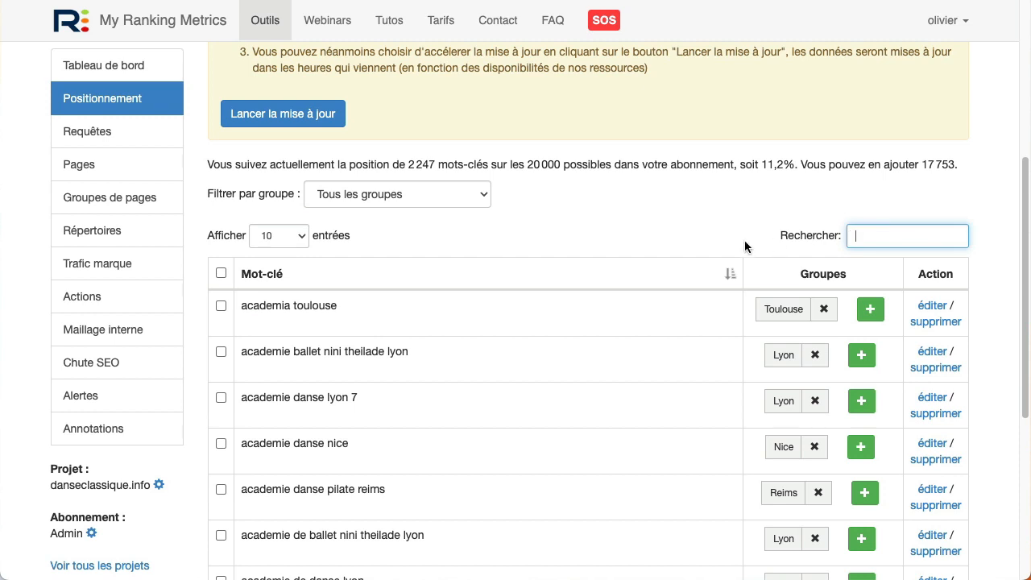
pyautogui.write('académie')
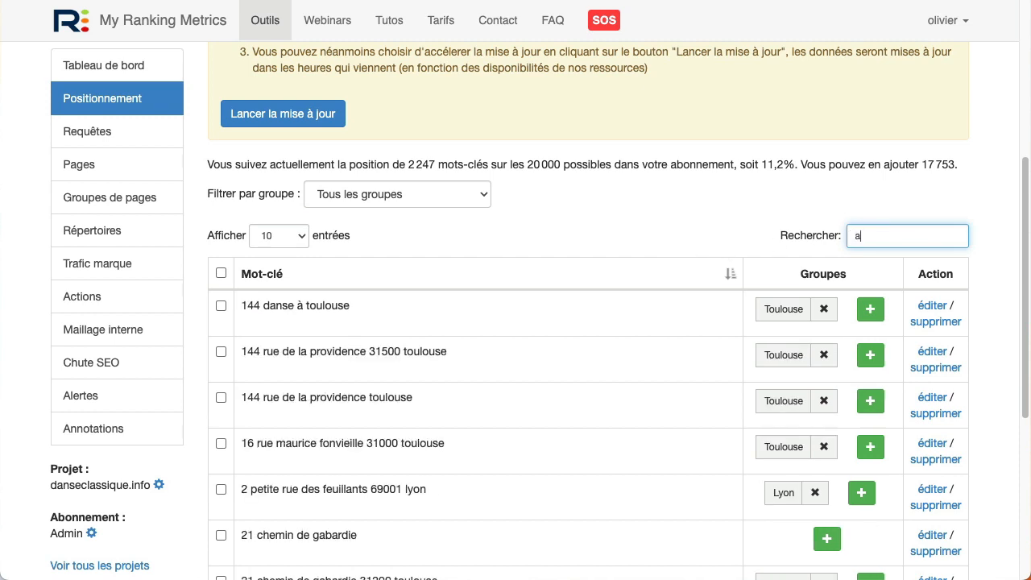
pyautogui.click(612, 203)
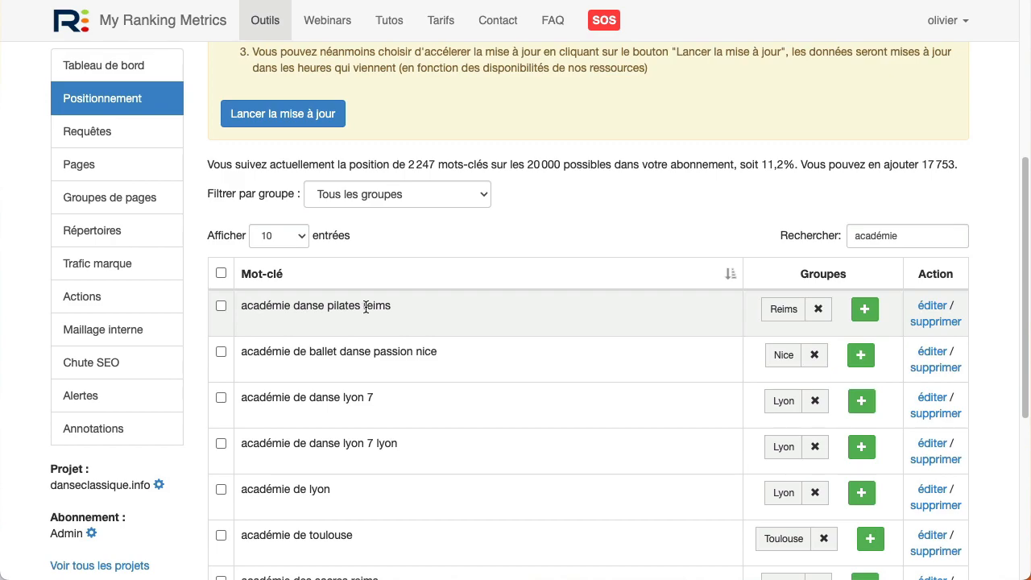
# Create a new group named "académie" and add the keyword "académie danse pilates reims" to it
pyautogui.click(863, 311)
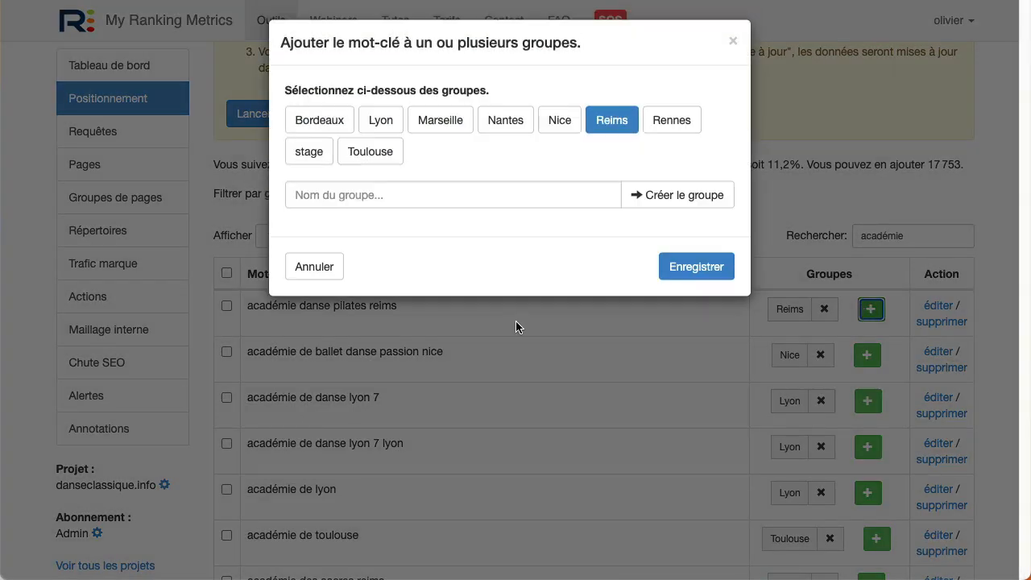
pyautogui.click(454, 196)
pyautogui.write('académie')
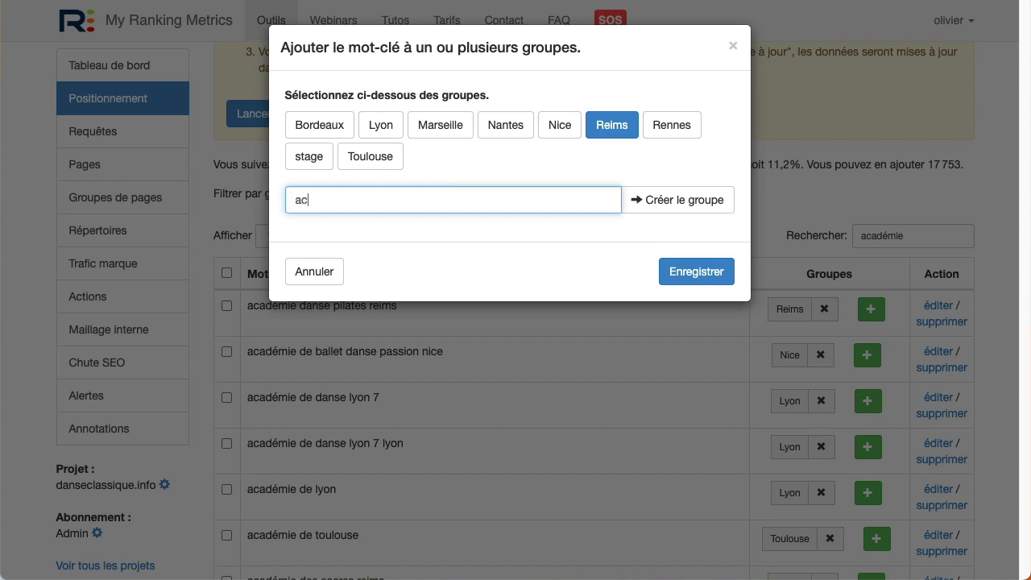
pyautogui.click(681, 200)
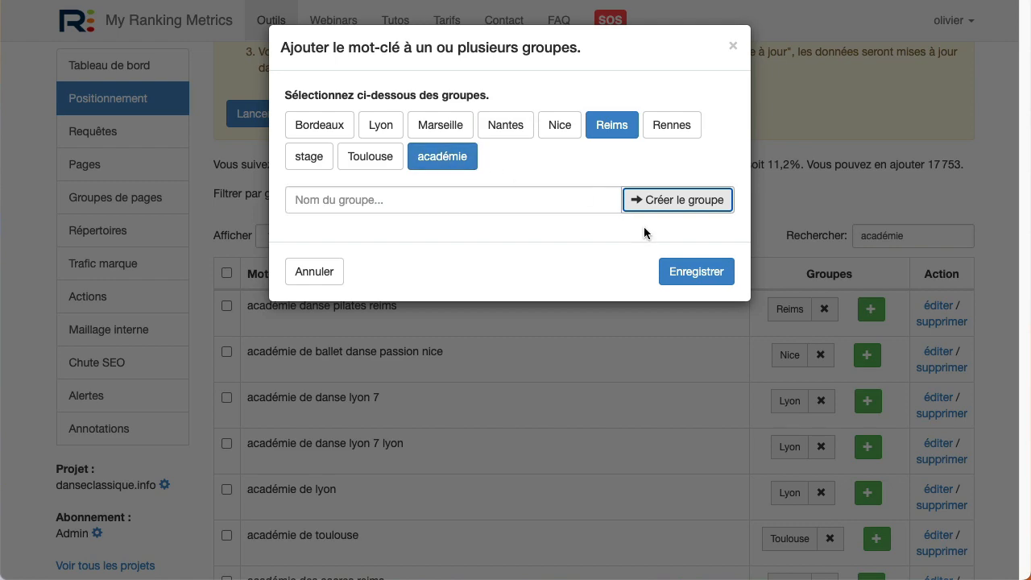
pyautogui.click(679, 273)
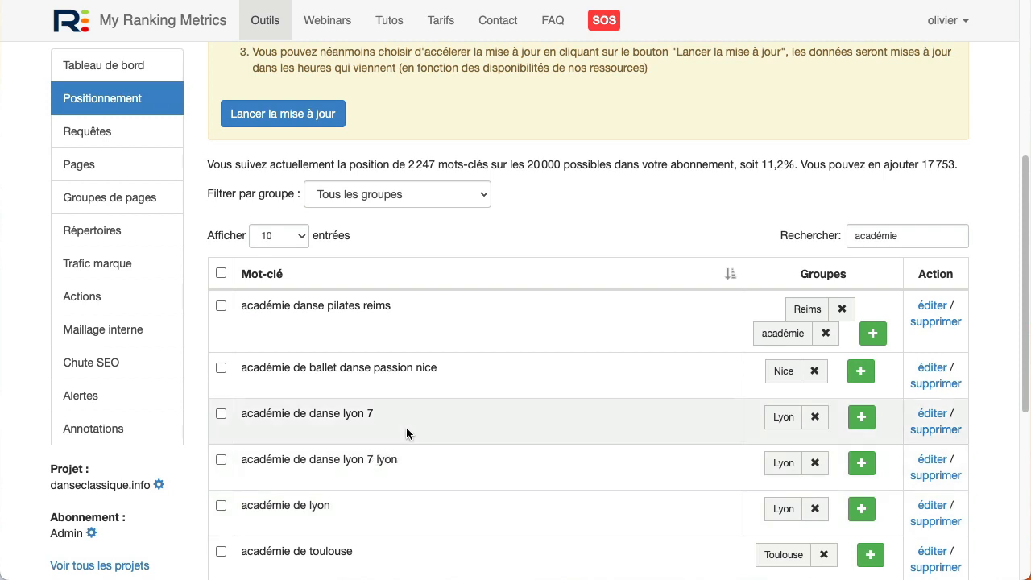
# Select all keywords matching "académie" and add them in bulk to the académie group
pyautogui.click(914, 233)
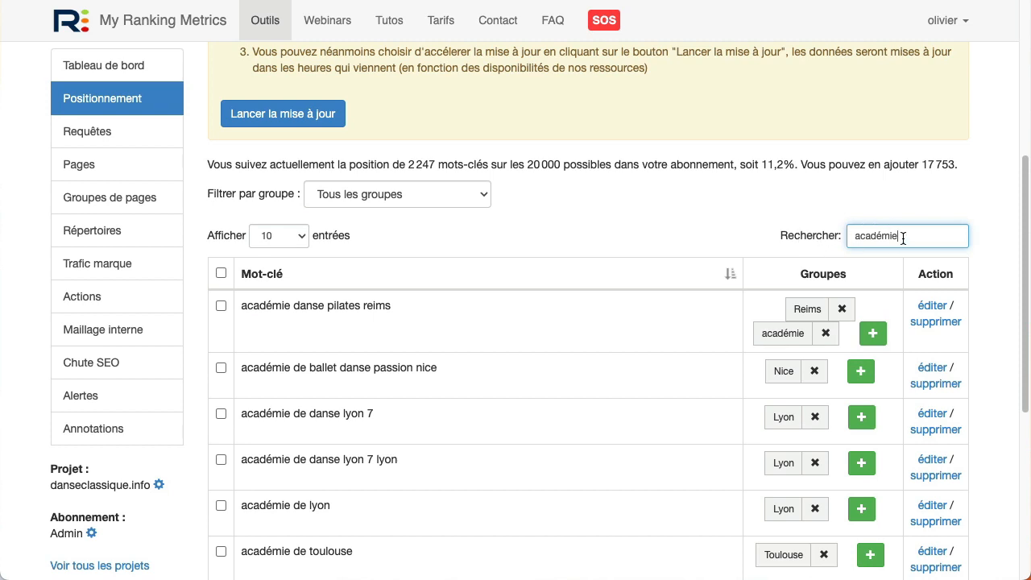
pyautogui.scroll(-5, 551, 330)
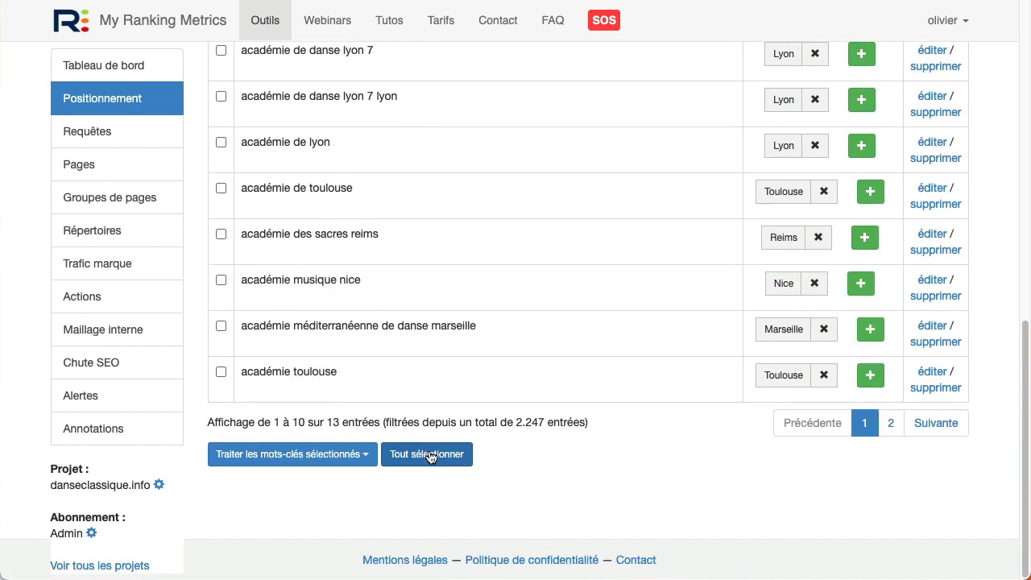
pyautogui.moveTo(282, 421); pyautogui.dragTo(371, 421)
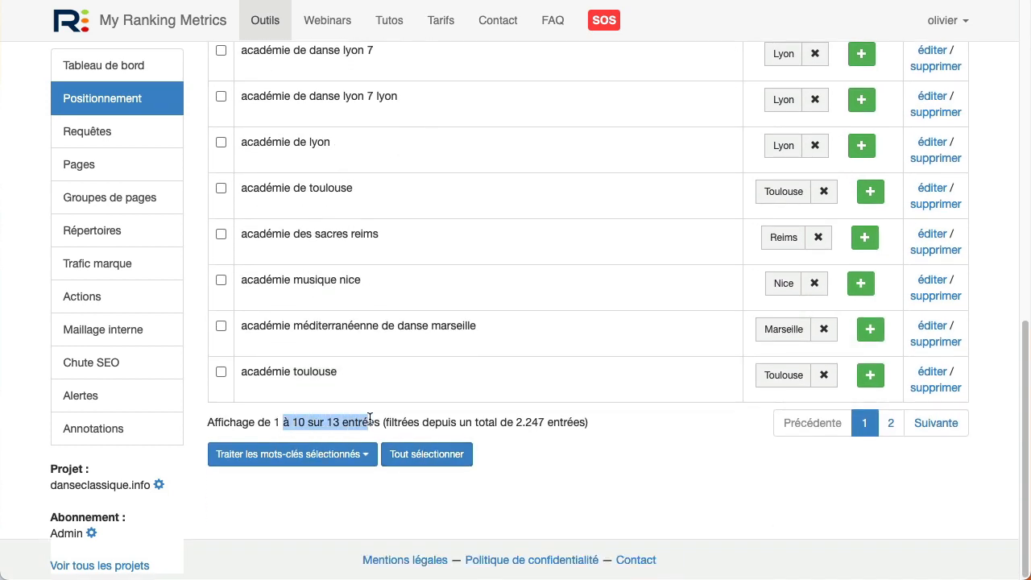
pyautogui.click(415, 455)
pyautogui.click(328, 455)
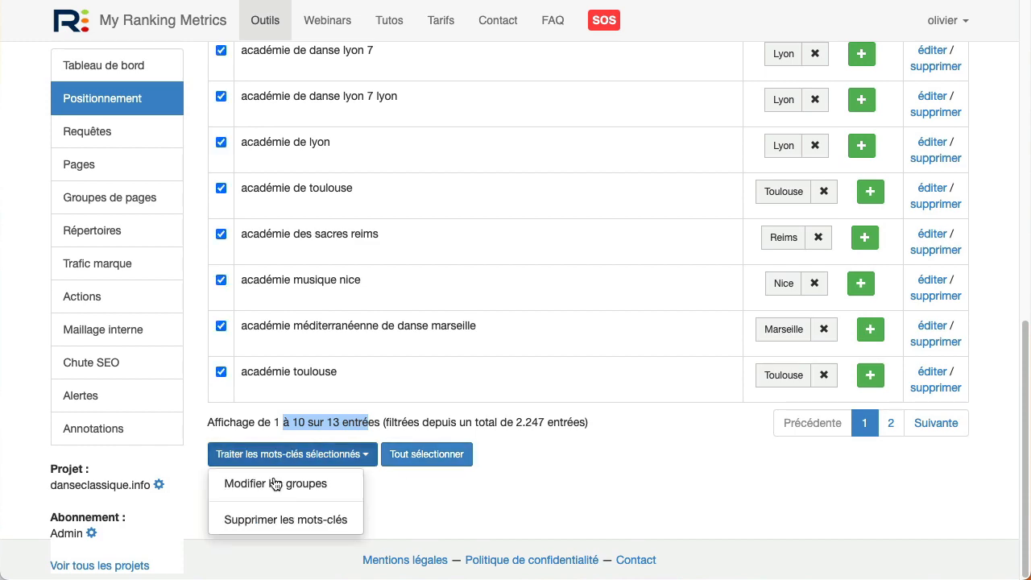
pyautogui.click(256, 483)
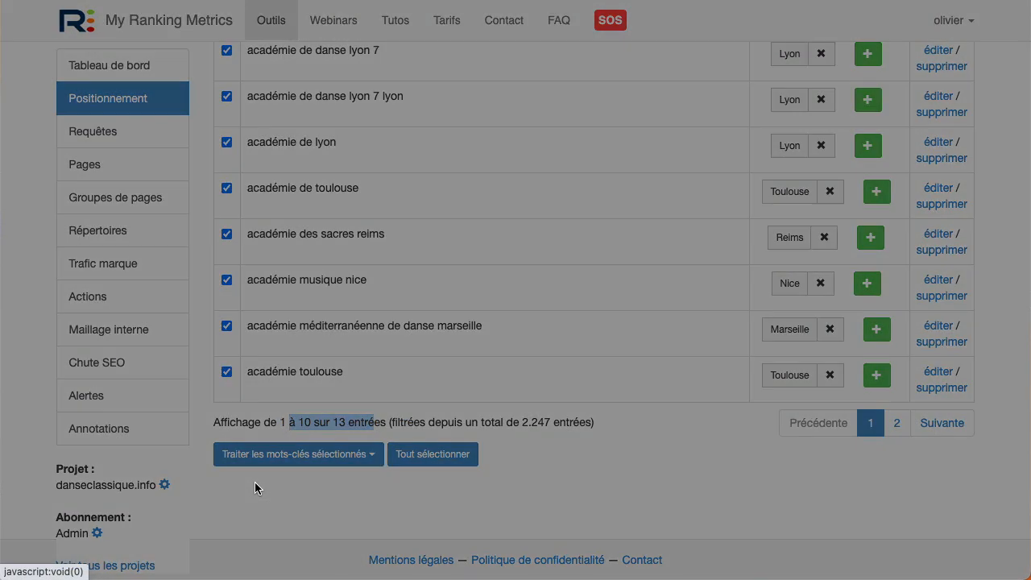
pyautogui.click(443, 164)
pyautogui.click(332, 121)
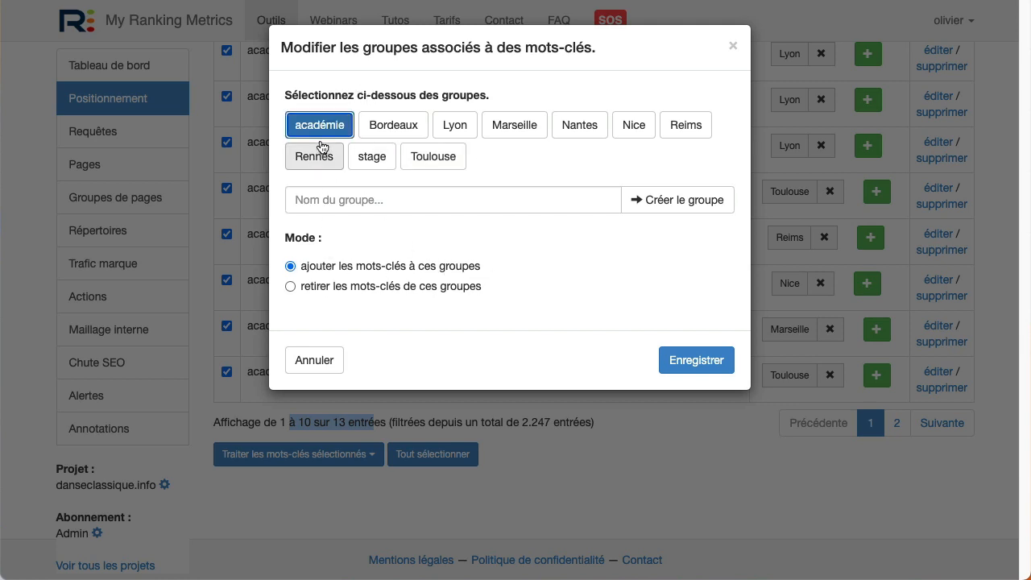
pyautogui.click(685, 361)
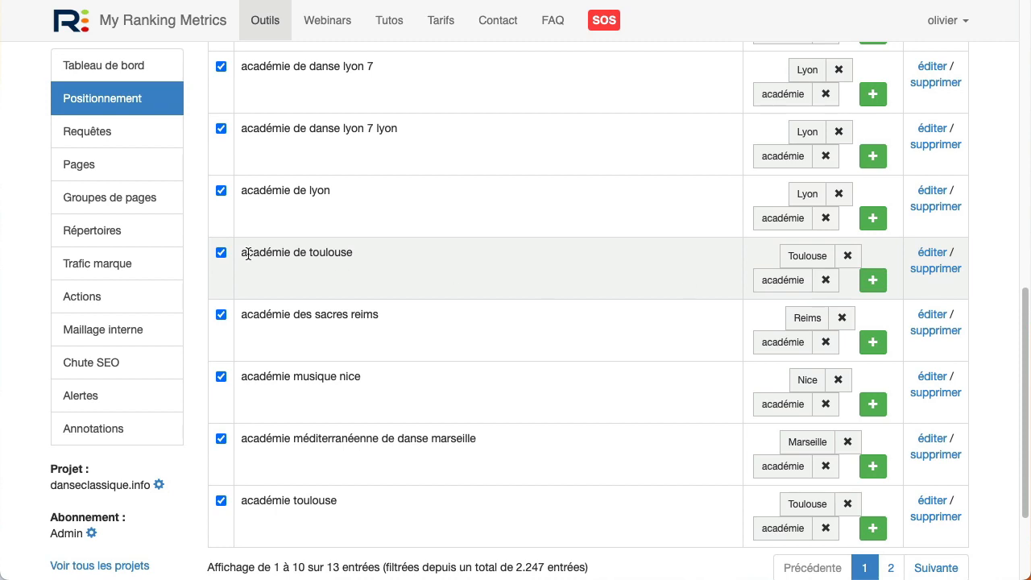
# Remove the keyword "académie de toulouse" from the académie group and open the list's search term for editing
pyautogui.click(826, 281)
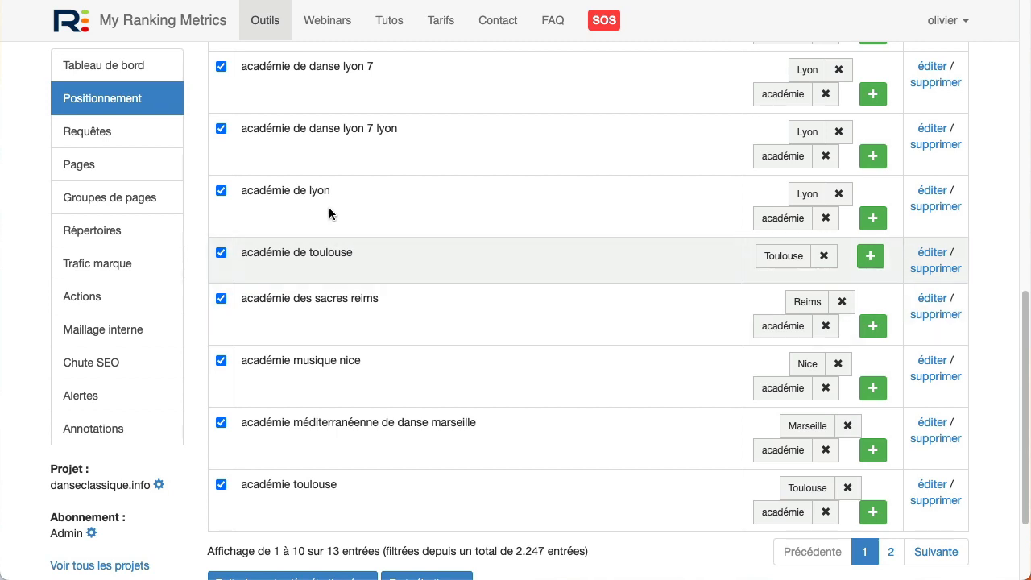
pyautogui.scroll(5, 567, 280)
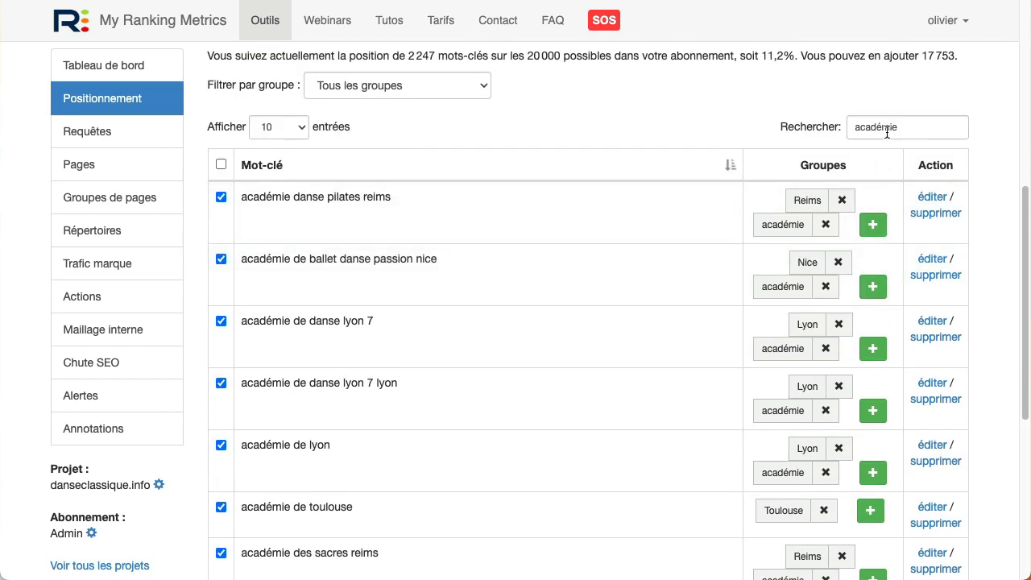
pyautogui.doubleClick(912, 126)
pyautogui.click(902, 125)
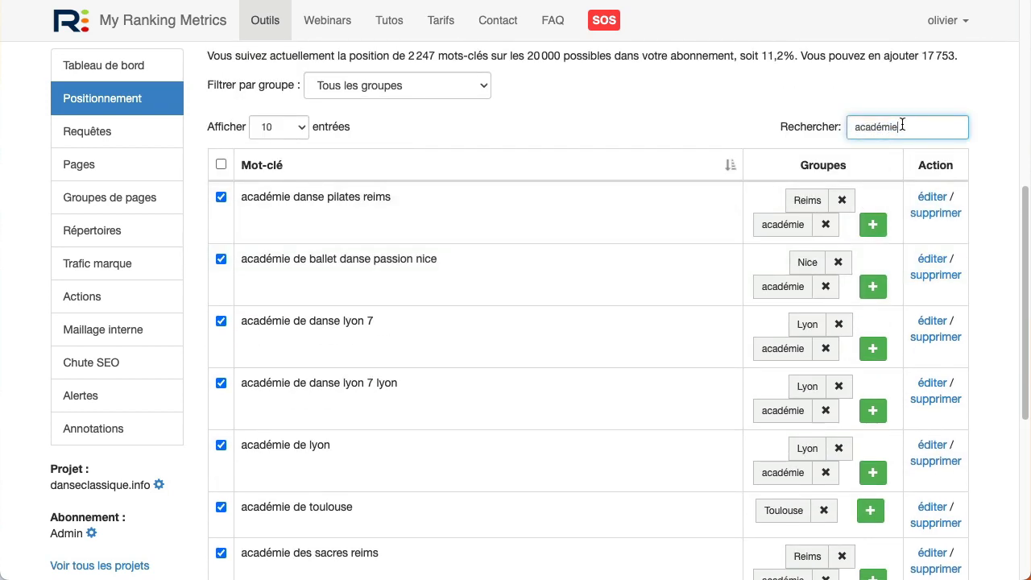
# Remove all the selected "académie" keywords from the académie group in one bulk operation
pyautogui.scroll(-4, 298, 381)
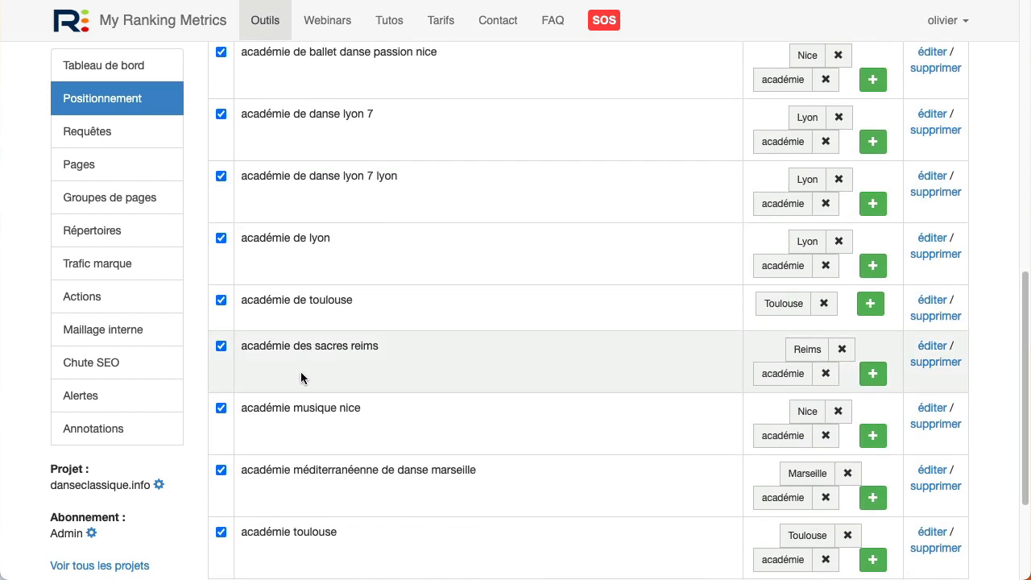
pyautogui.scroll(-4, 303, 377)
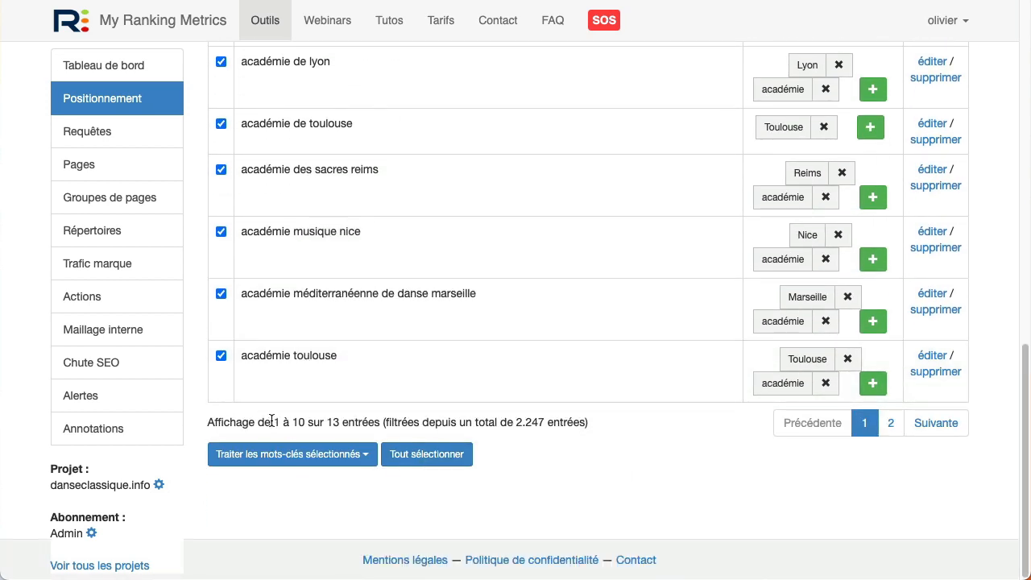
pyautogui.click(285, 456)
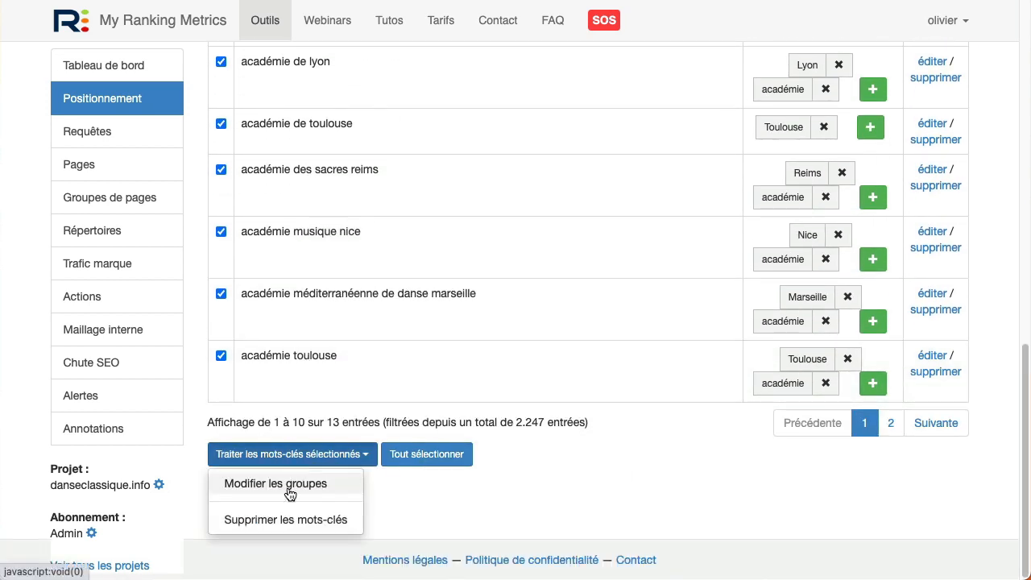
pyautogui.click(285, 483)
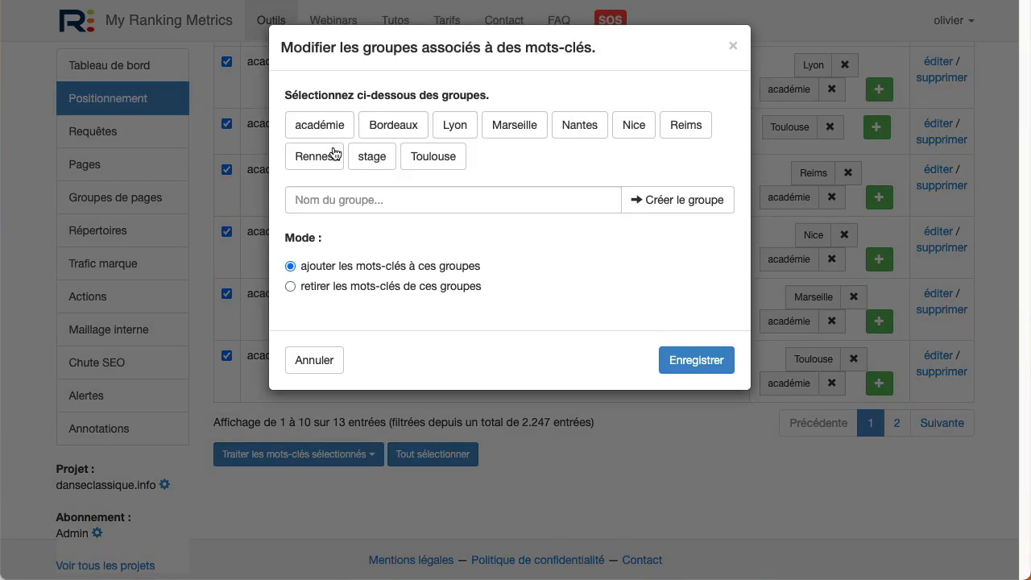
pyautogui.click(322, 125)
pyautogui.click(313, 290)
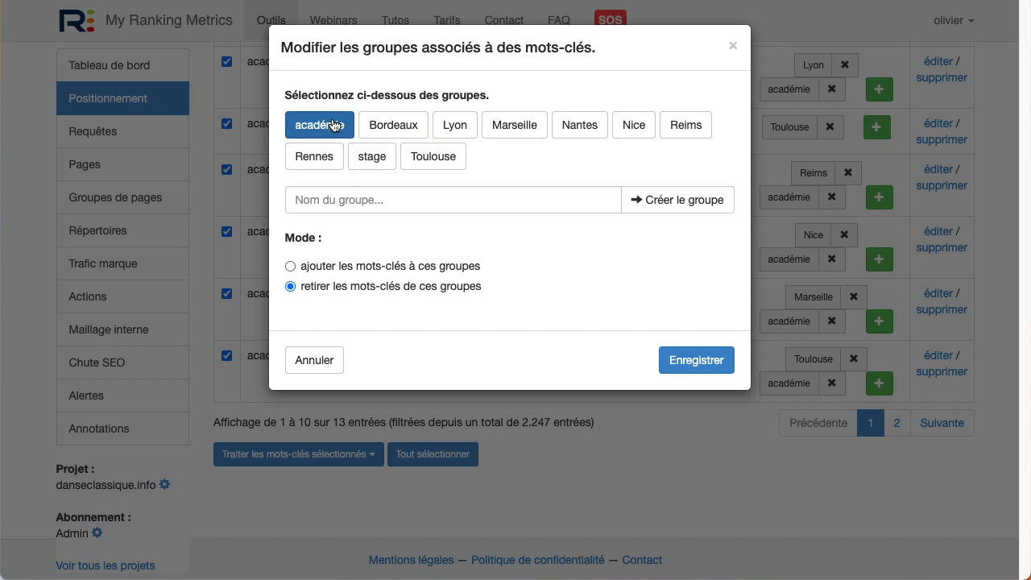
pyautogui.click(668, 356)
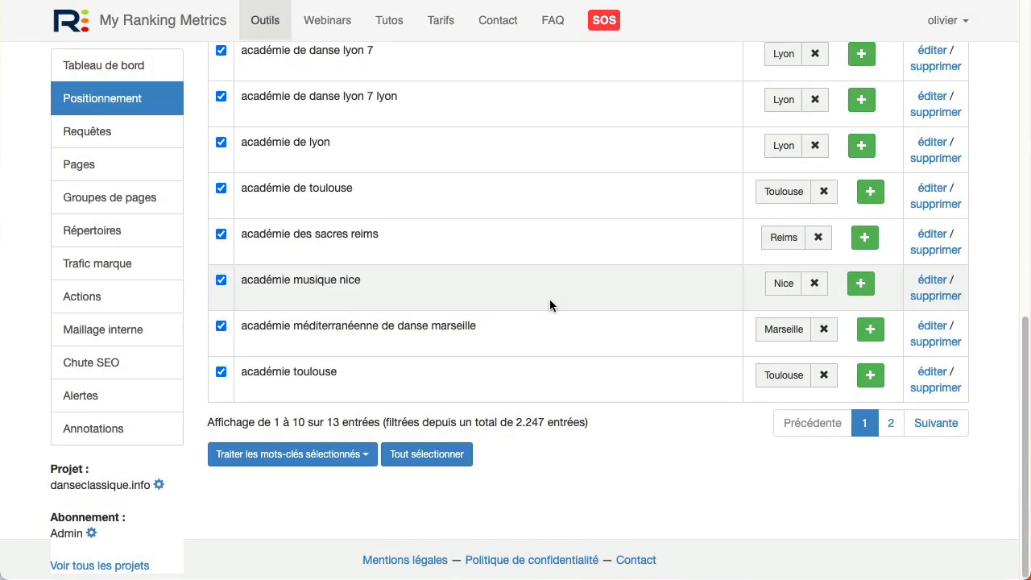
pyautogui.scroll(3, 780, 181)
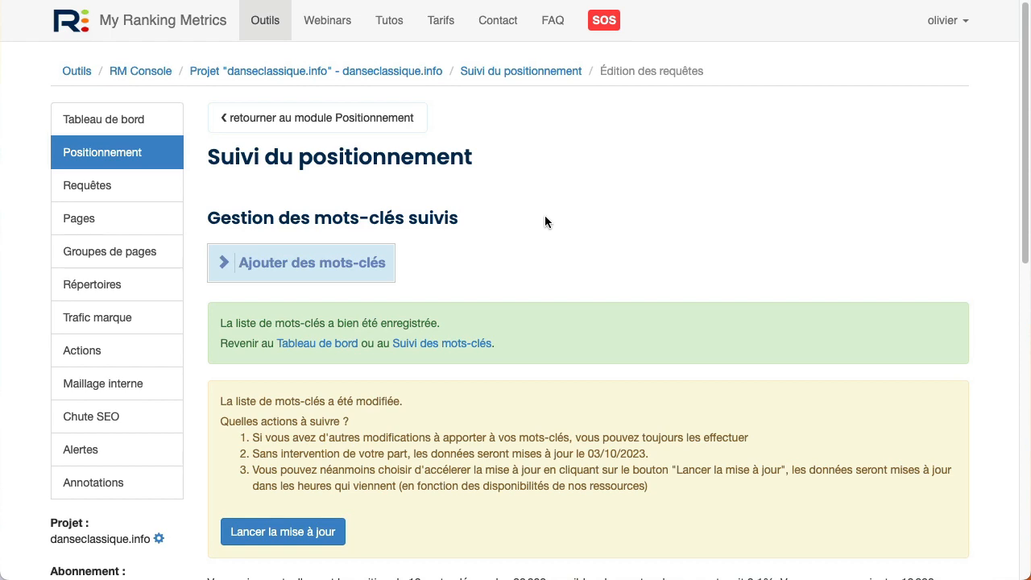
# Add keywords with their groups to the tracked list by uploading the file mots-cles-par-villes2.csv
pyautogui.scroll(-10, 546, 211)
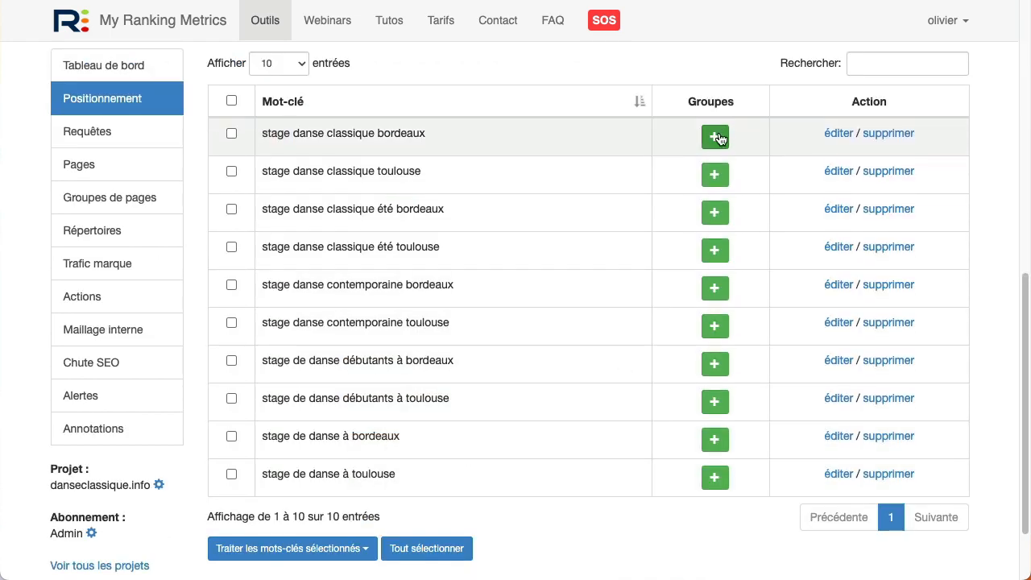
pyautogui.scroll(5, 769, 363)
pyautogui.scroll(2, 802, 310)
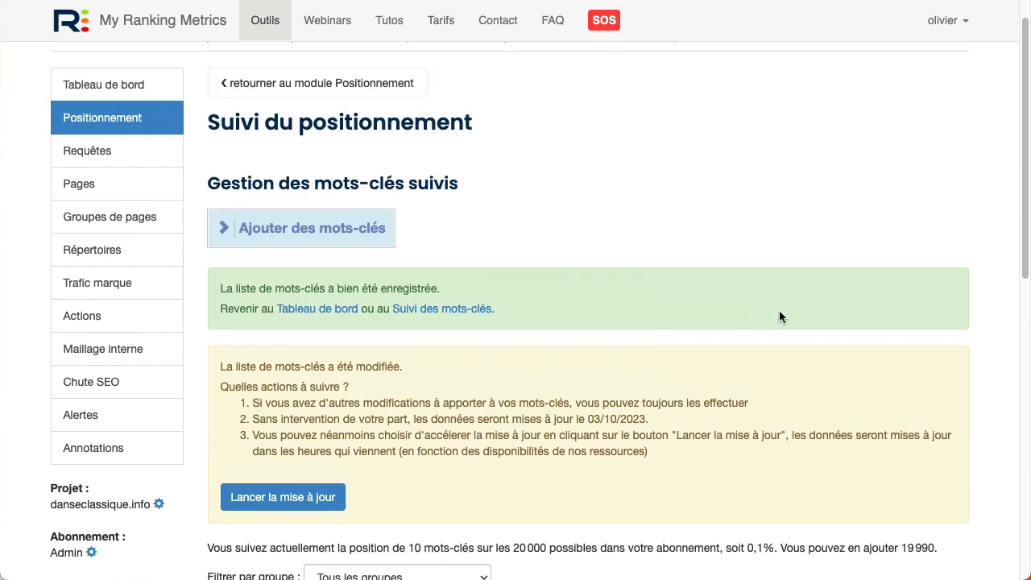
pyautogui.click(294, 231)
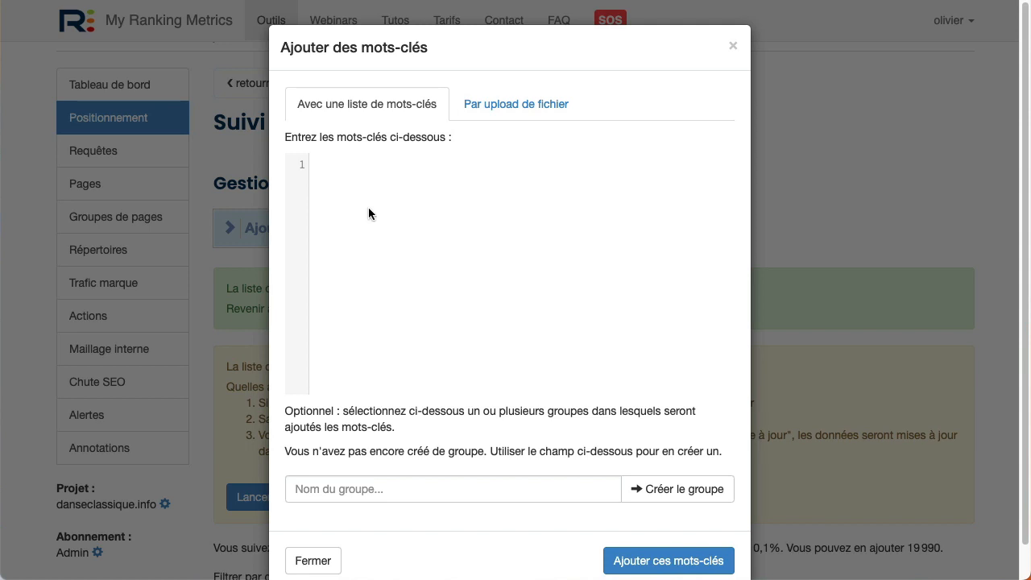
pyautogui.click(553, 104)
pyautogui.click(379, 167)
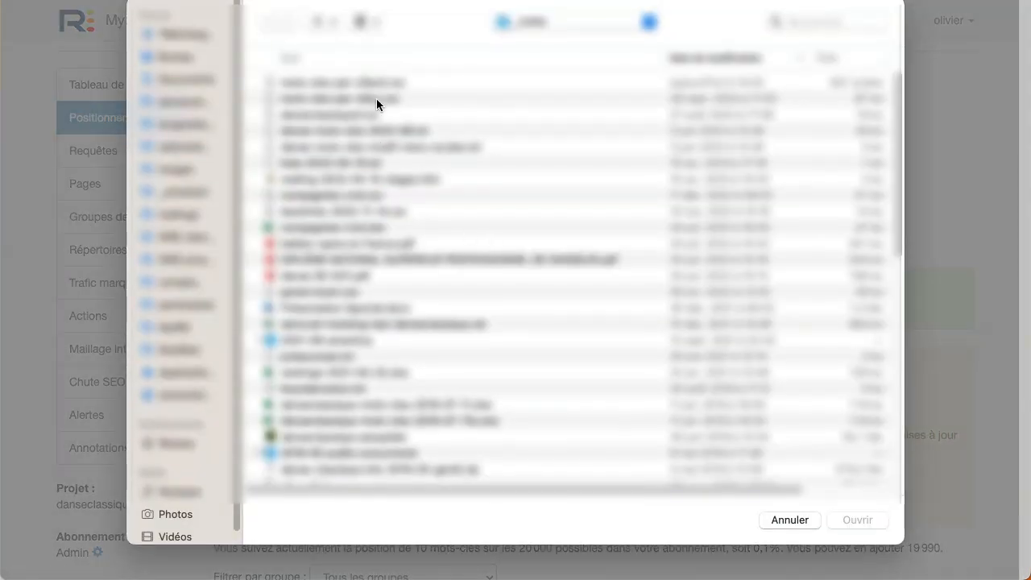
pyautogui.click(381, 85)
pyautogui.doubleClick(380, 84)
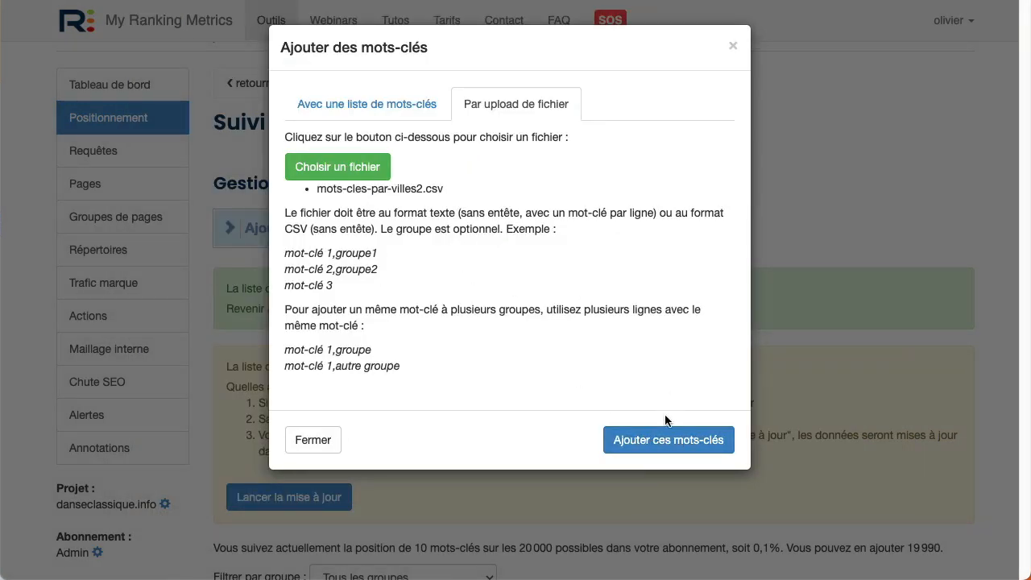
pyautogui.click(667, 441)
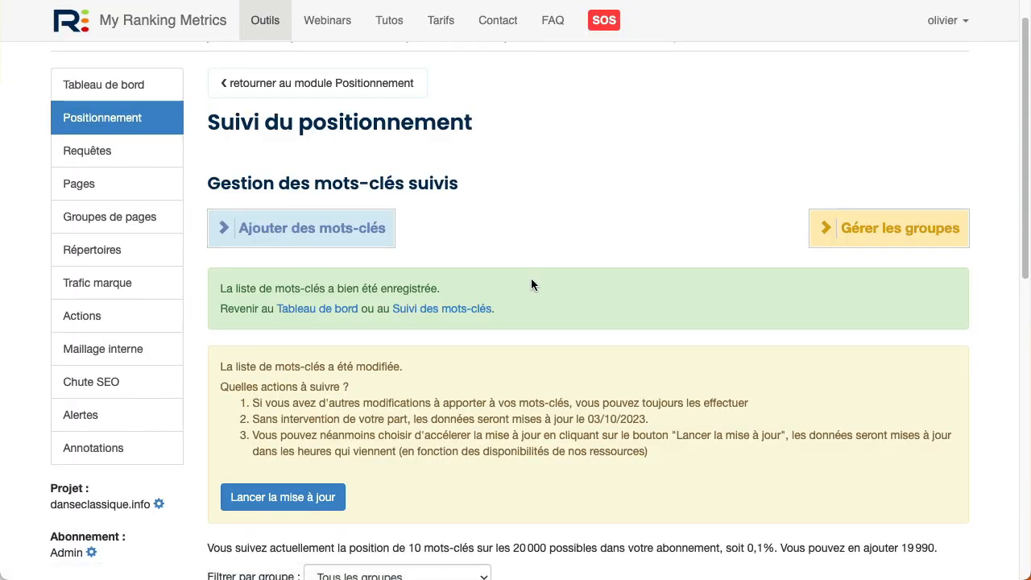
# Check the groups assigned to the tracked keywords and filter the list by the search term "bordeaux"
pyautogui.scroll(-1, 556, 274)
pyautogui.scroll(-5, 562, 268)
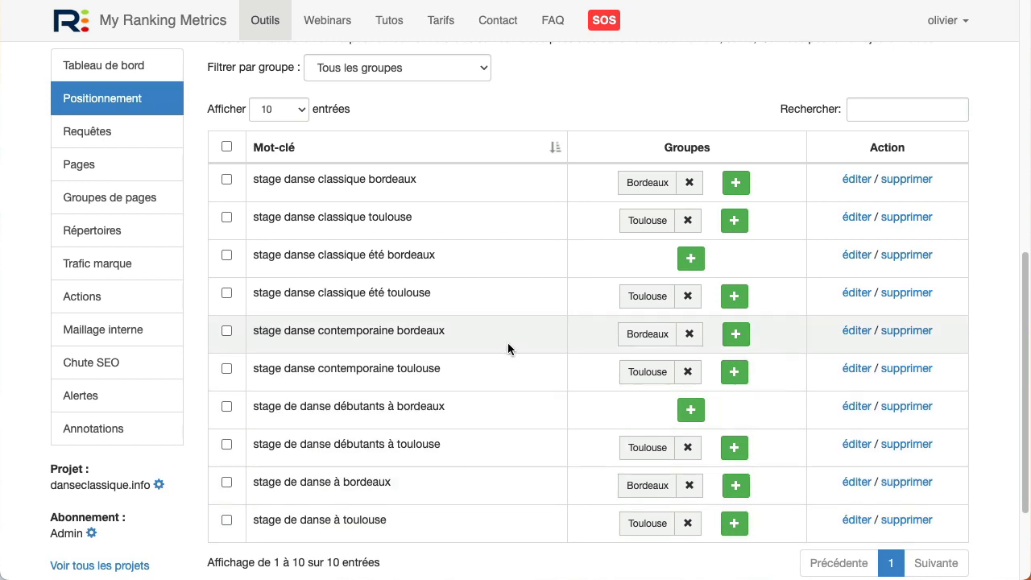
pyautogui.scroll(-1, 507, 348)
pyautogui.moveTo(390, 560); pyautogui.dragTo(222, 553)
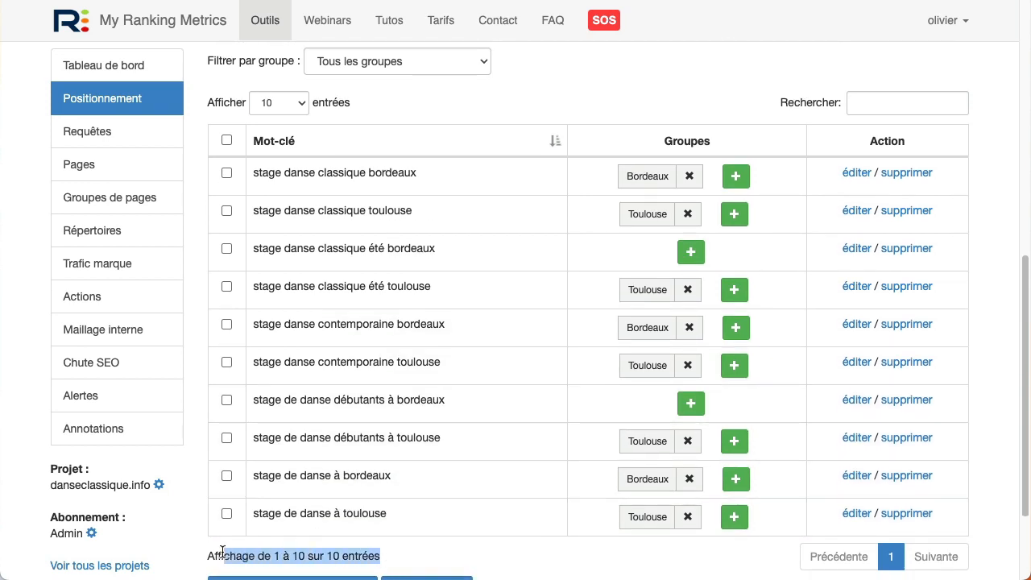
pyautogui.click(388, 554)
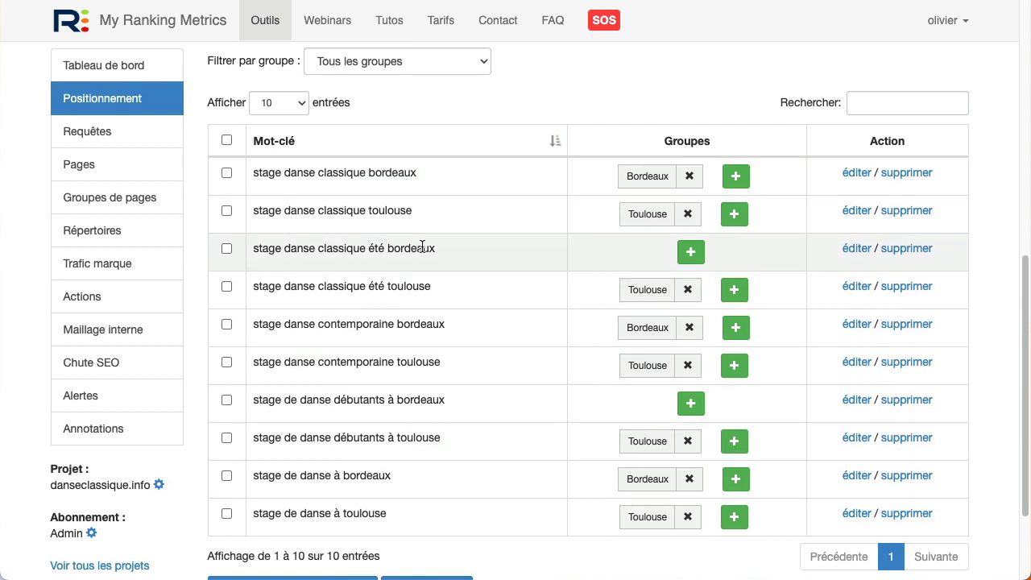
pyautogui.click(864, 97)
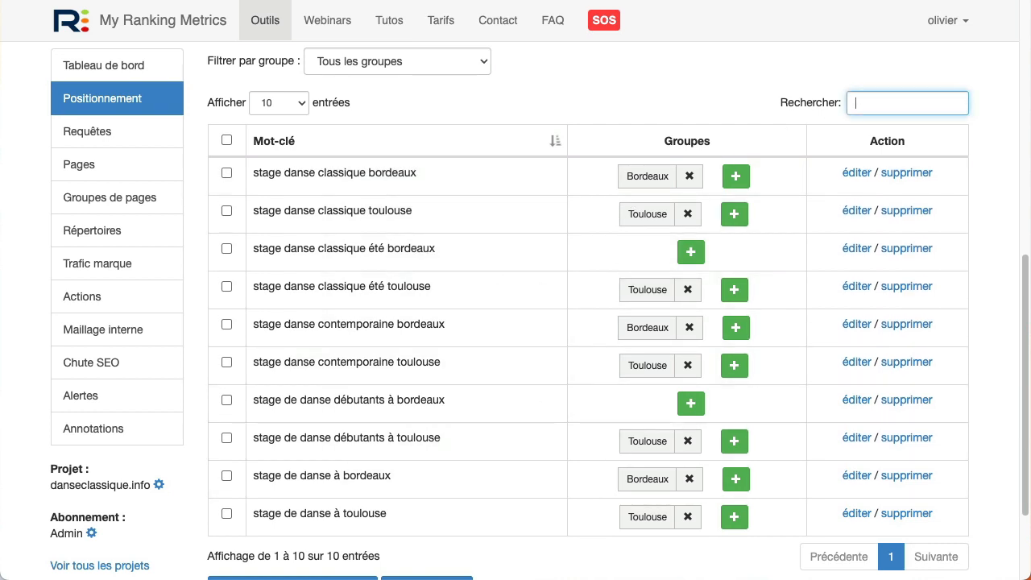
pyautogui.write('bordeaux')
pyautogui.click(382, 264)
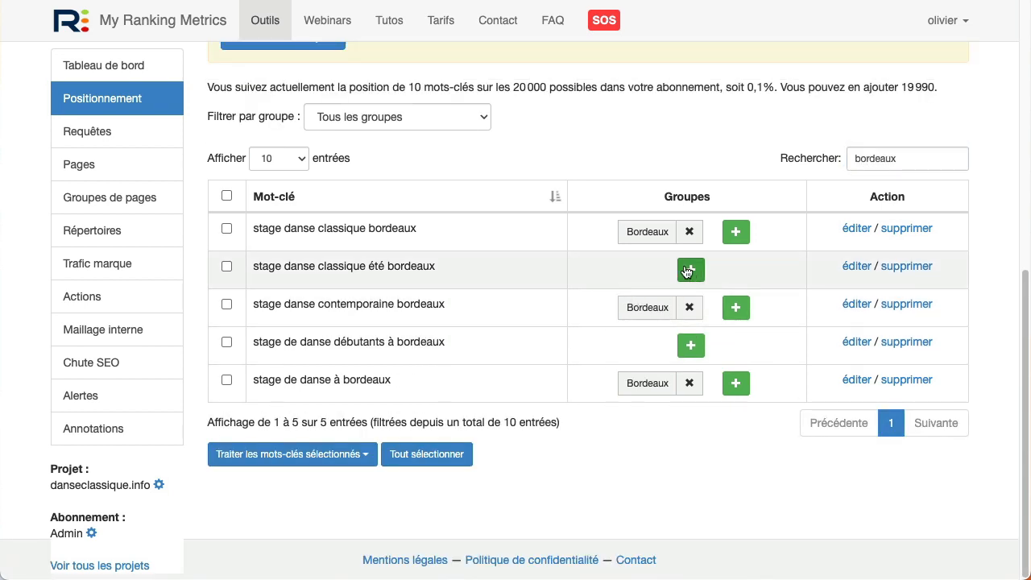
# Select all keywords matching "bordeaux" and add them in bulk to the Bordeaux group
pyautogui.click(228, 195)
pyautogui.click(314, 455)
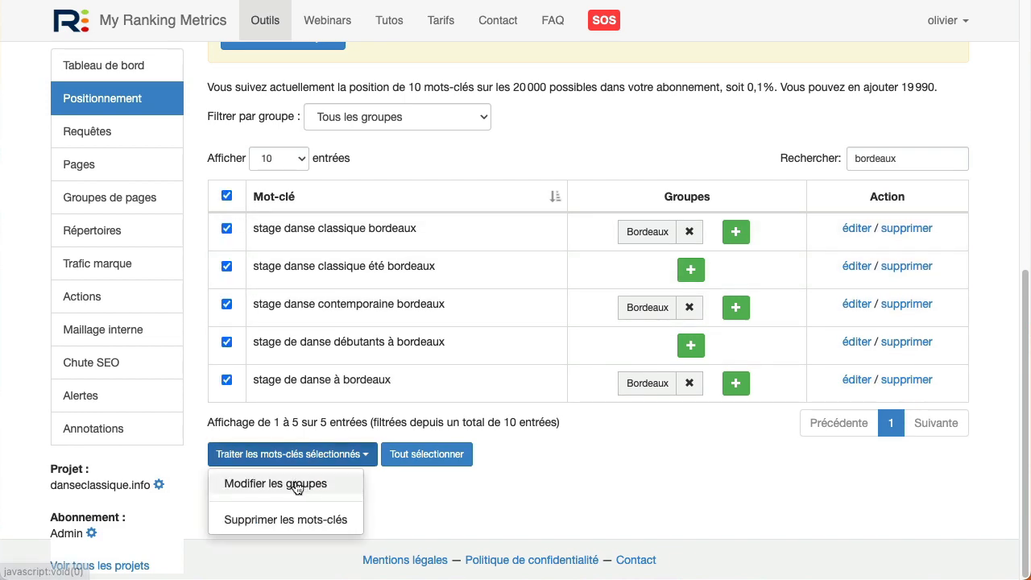
pyautogui.click(296, 483)
pyautogui.click(344, 132)
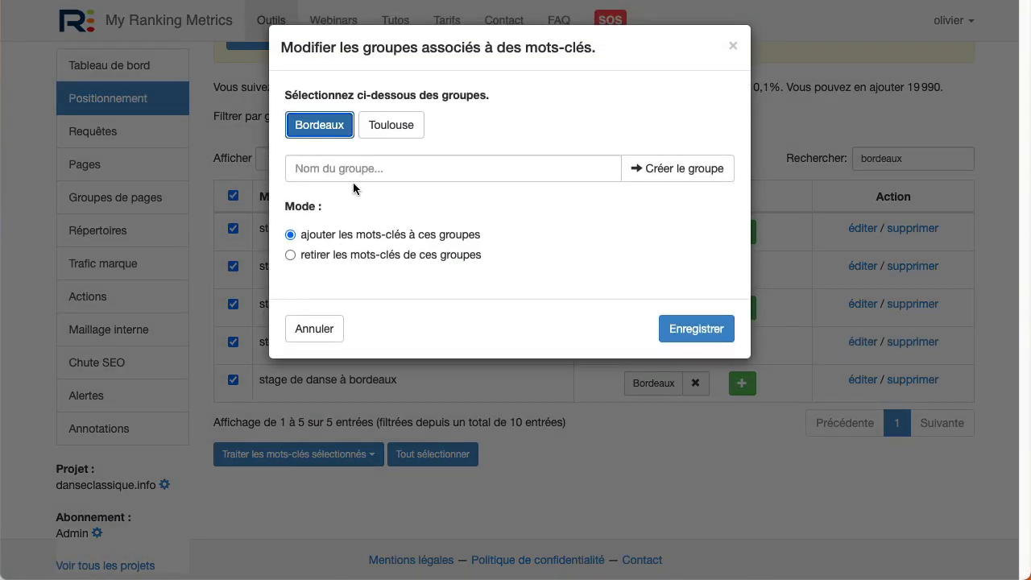
pyautogui.click(680, 328)
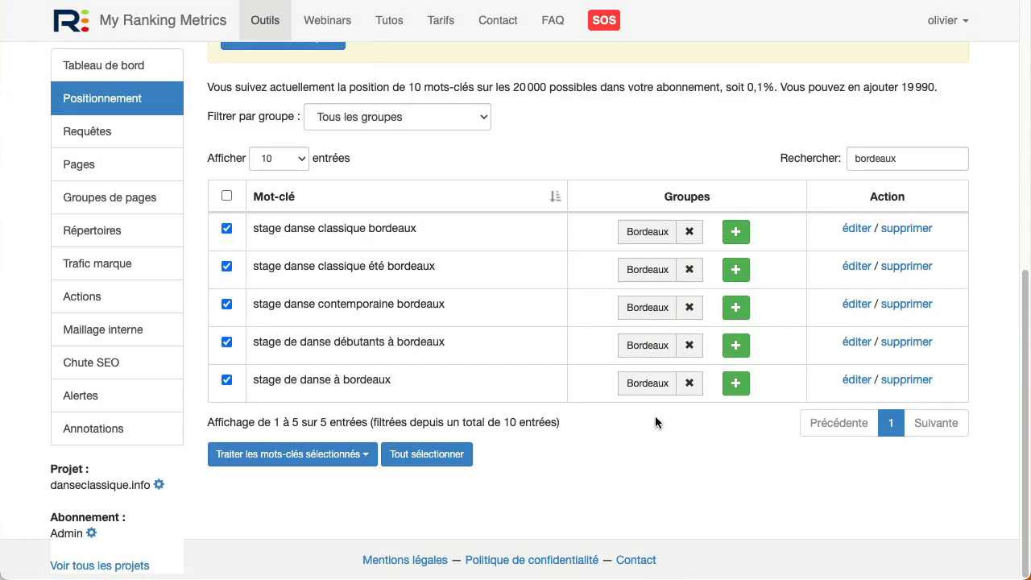
# Clear the "bordeaux" search term to list all tracked keywords with their groups
pyautogui.doubleClick(874, 158)
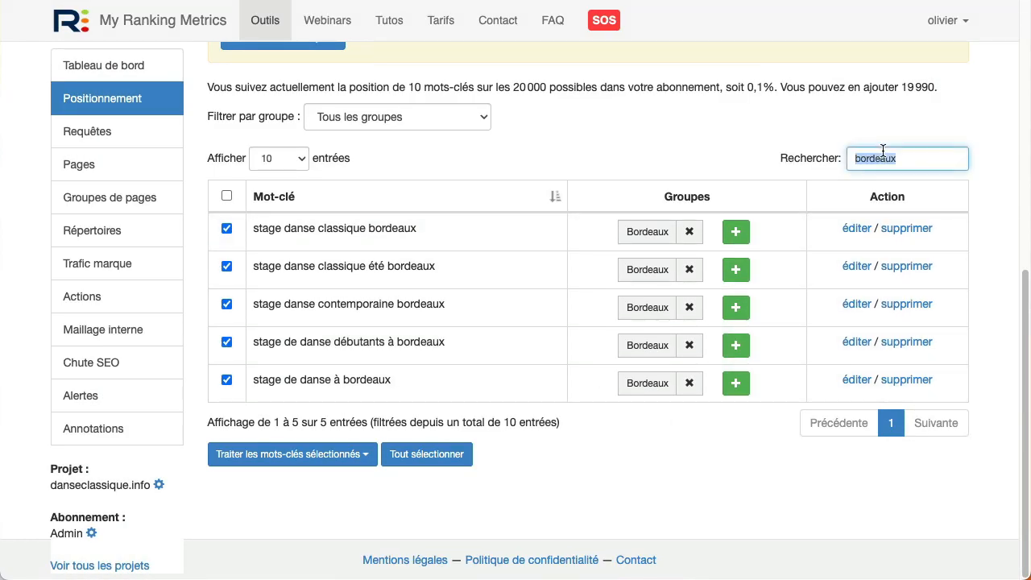
pyautogui.press('BackSpace')
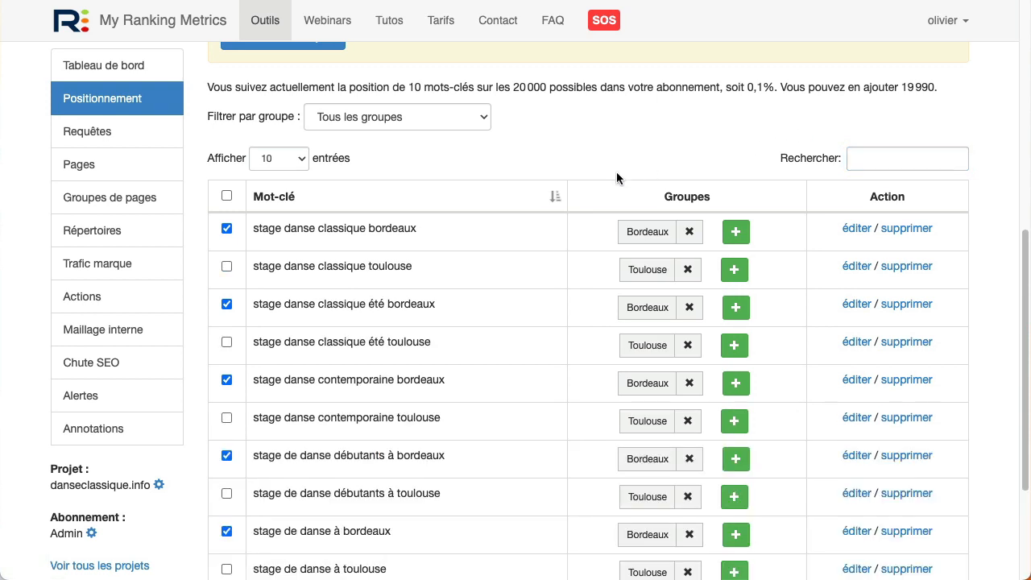
pyautogui.scroll(-2, 596, 193)
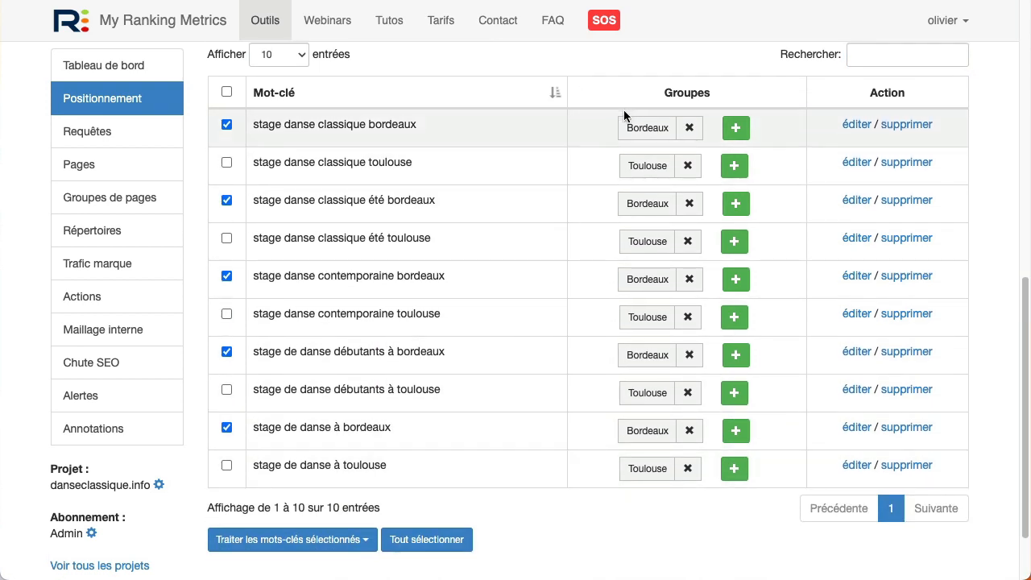
# Review the project's existing groups in the group manager and the group options offered when adding keywords, closing both without changes
pyautogui.scroll(5, 770, 315)
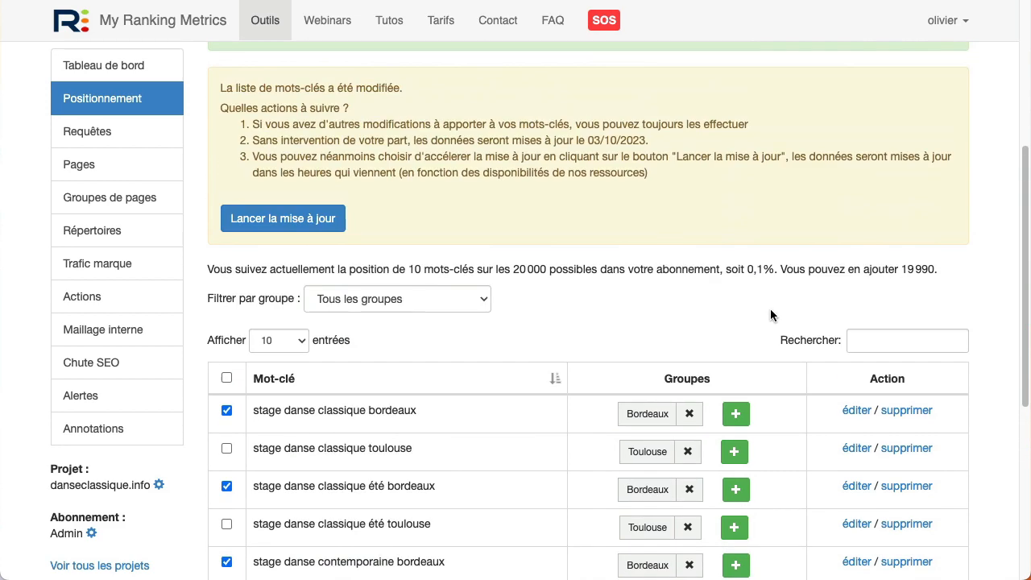
pyautogui.scroll(3, 769, 274)
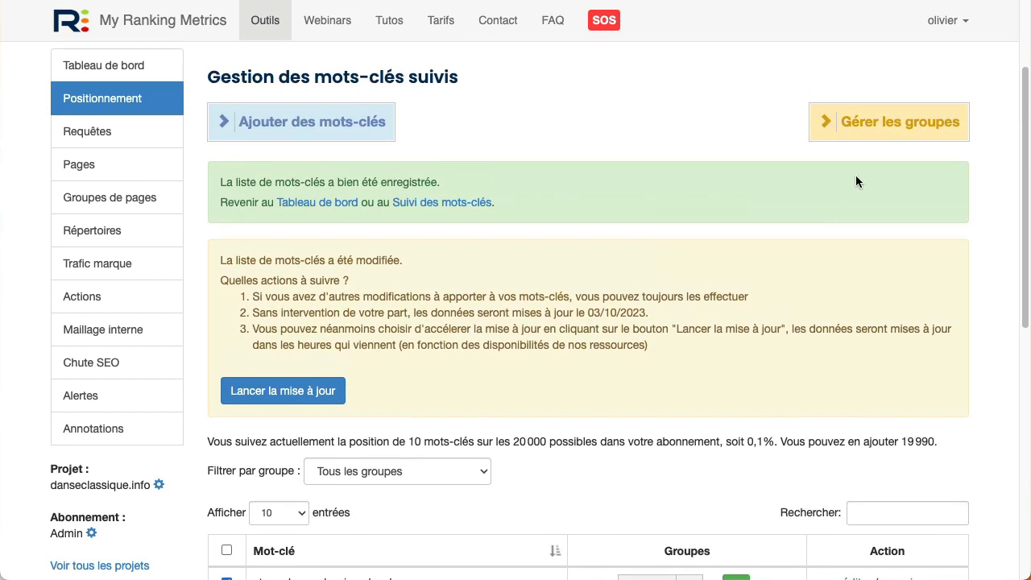
pyautogui.click(874, 121)
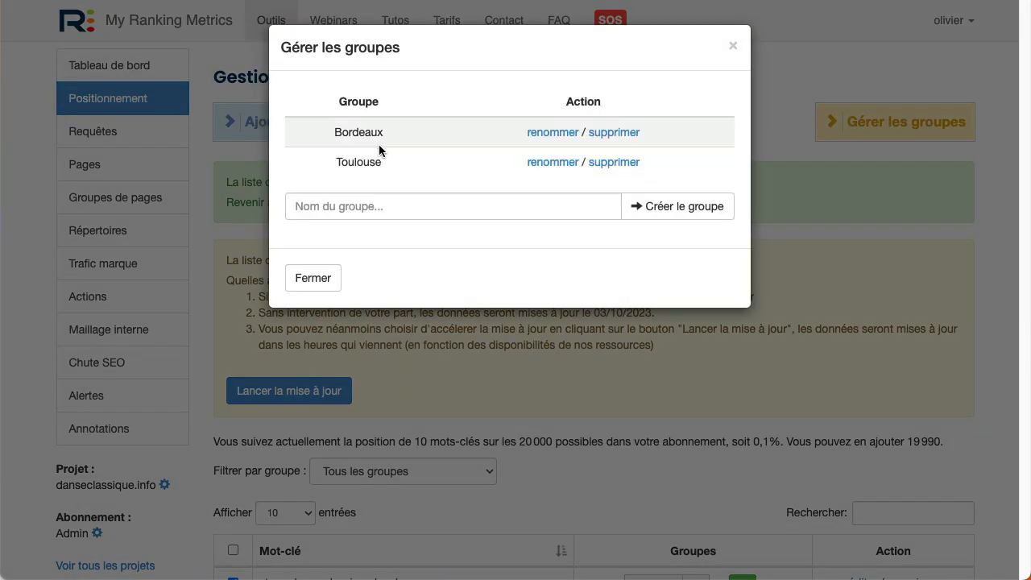
pyautogui.click(310, 276)
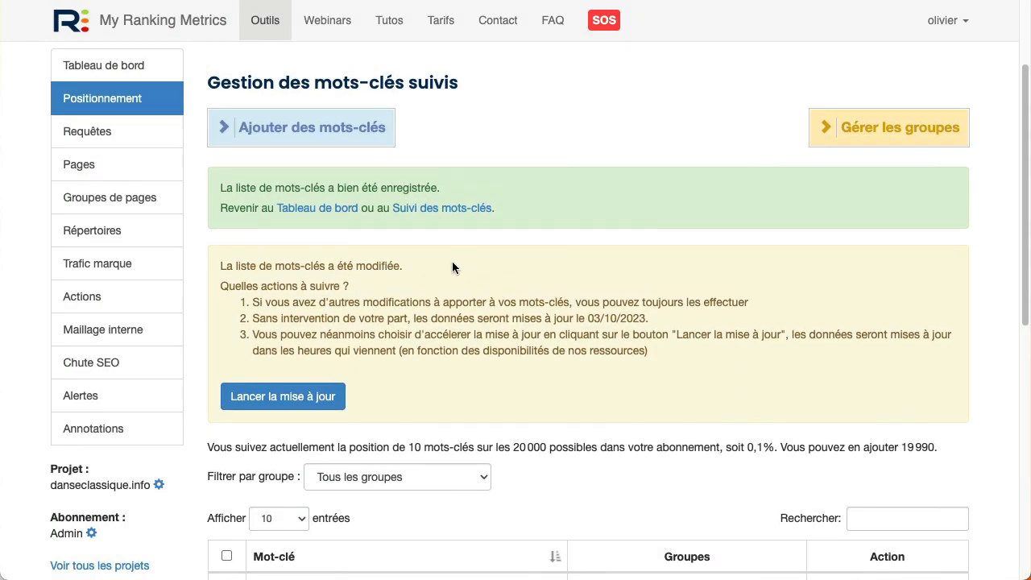
pyautogui.scroll(-5, 473, 314)
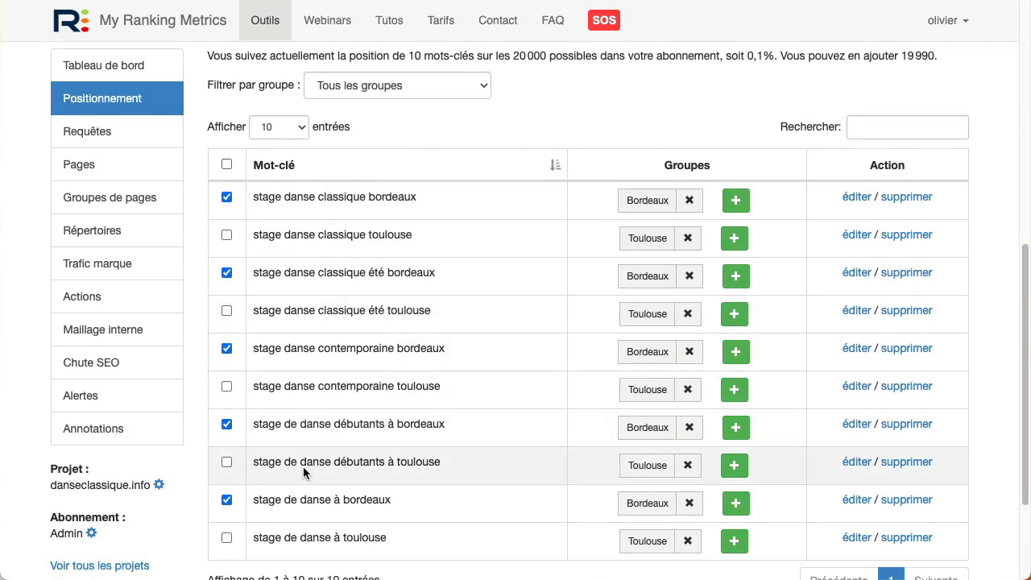
pyautogui.scroll(6, 507, 378)
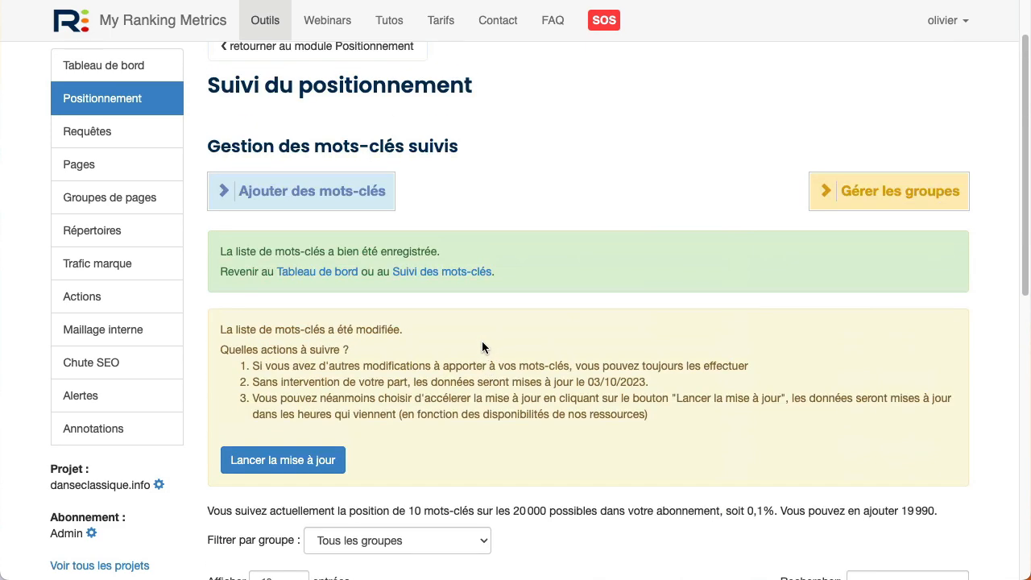
pyautogui.click(342, 197)
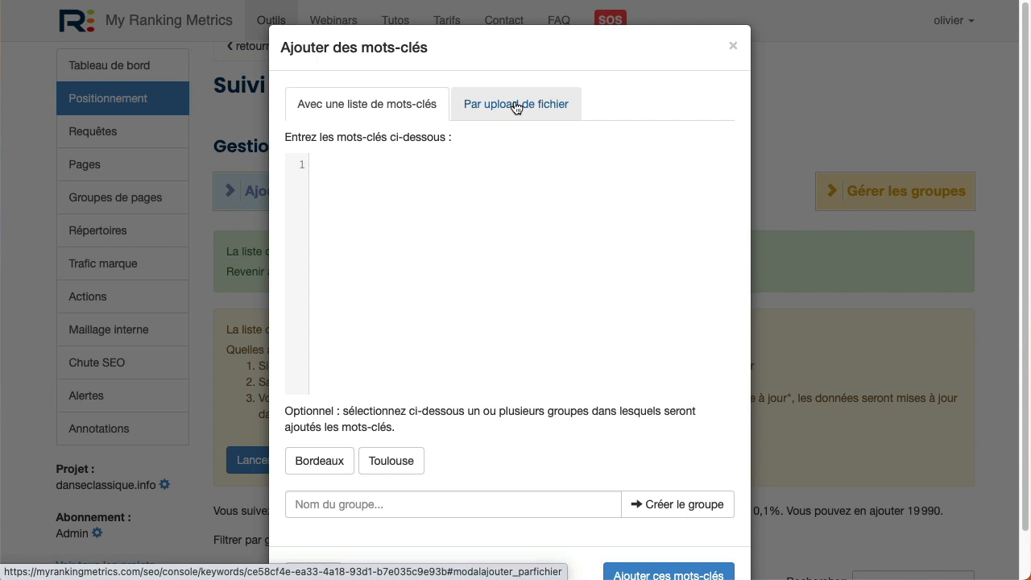
pyautogui.click(732, 51)
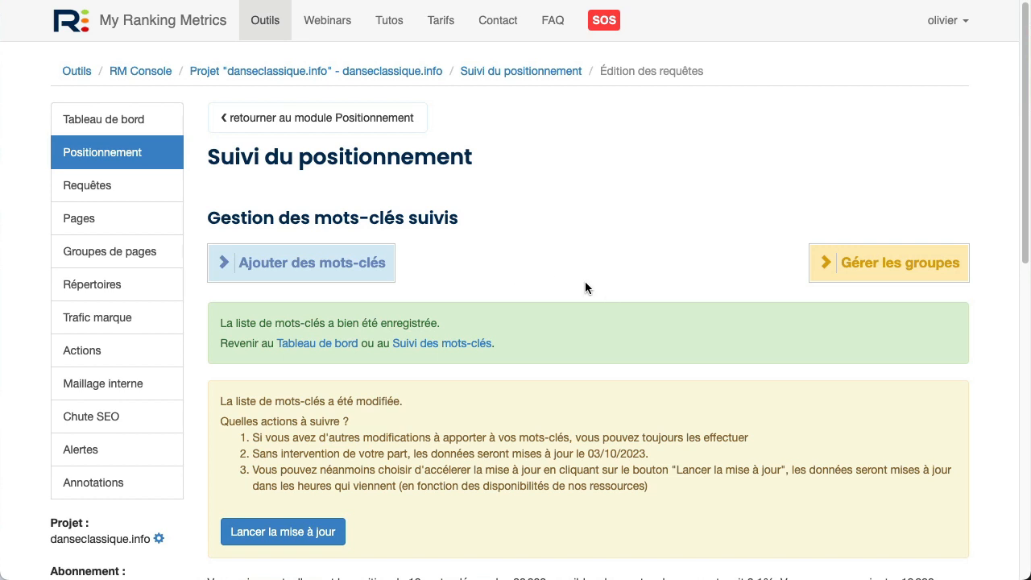
# Launch the immediate data update for the modified keyword list
pyautogui.scroll(-1, 557, 265)
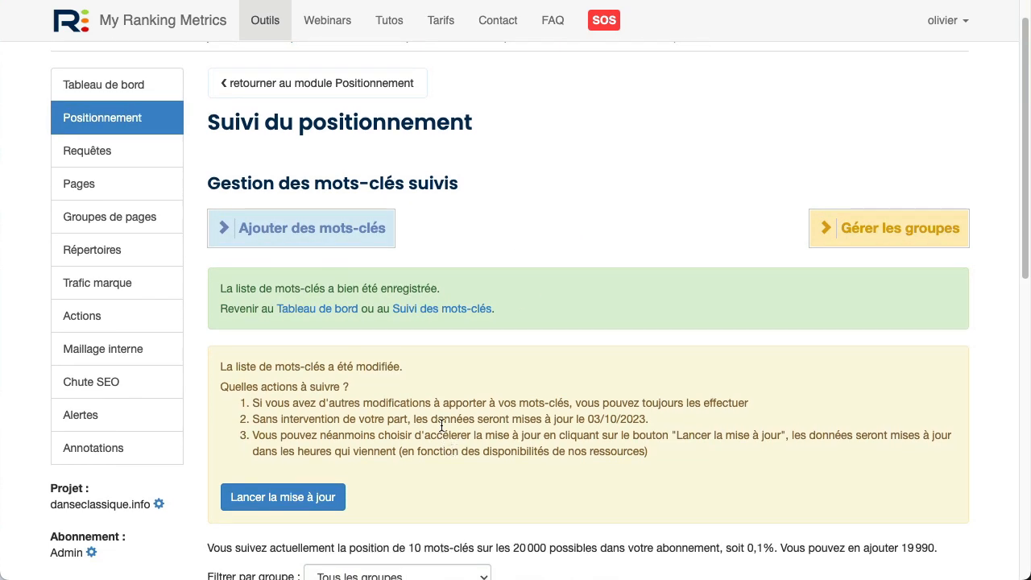
pyautogui.scroll(-1, 438, 419)
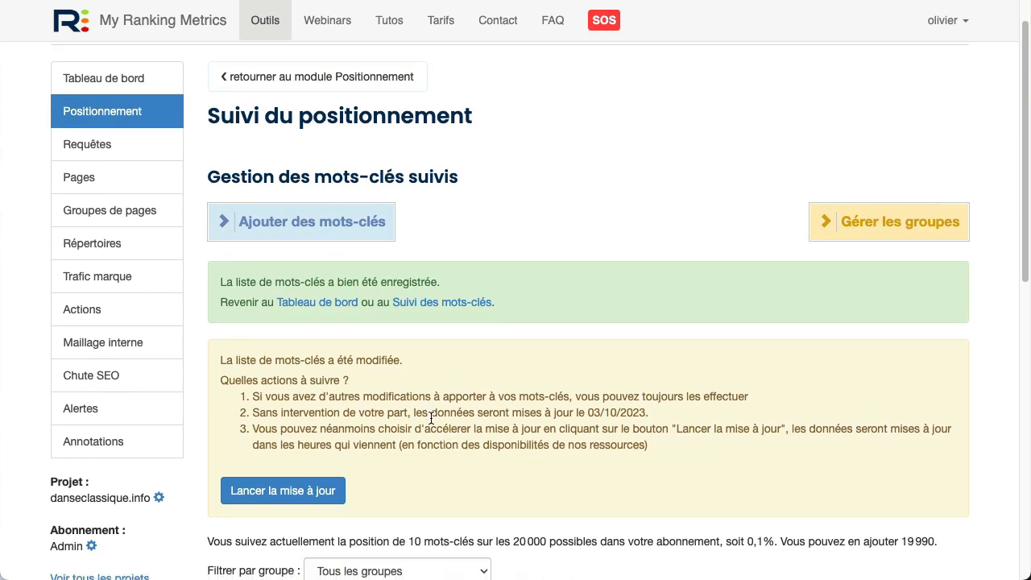
pyautogui.click(263, 495)
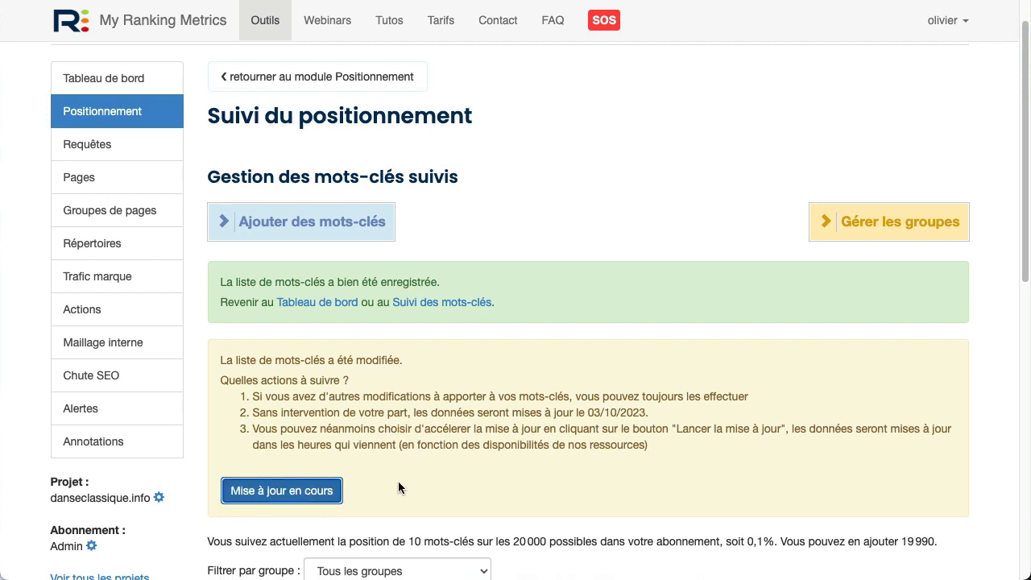
pyautogui.click(424, 478)
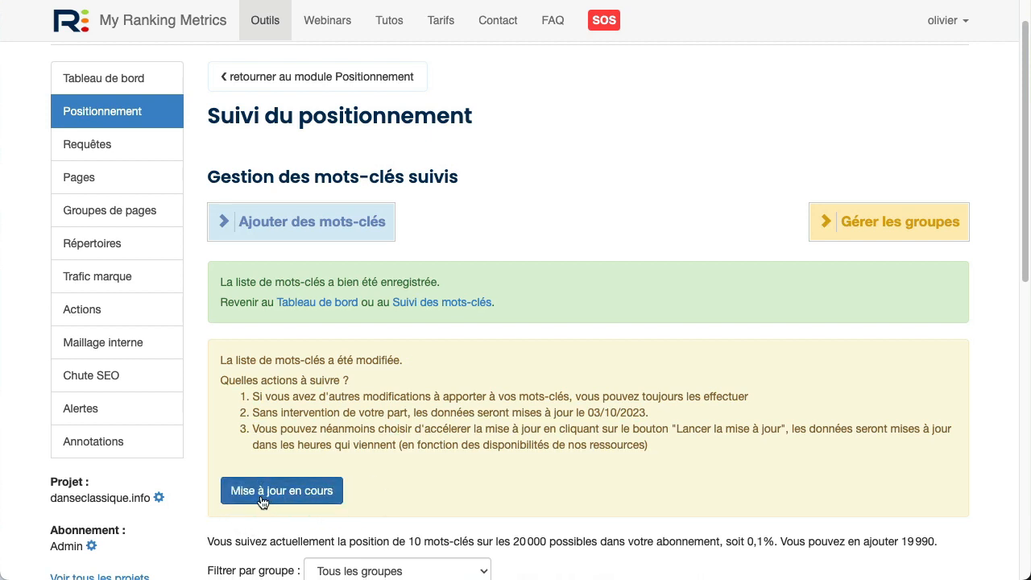